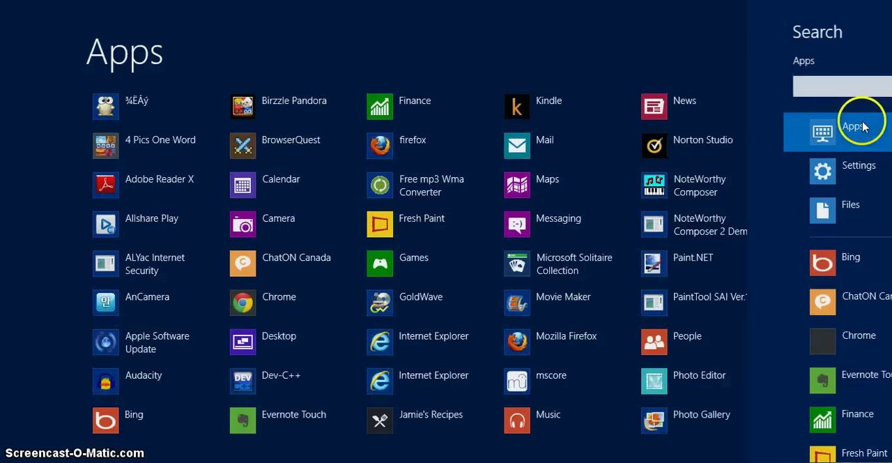
pyautogui.write('notepad')
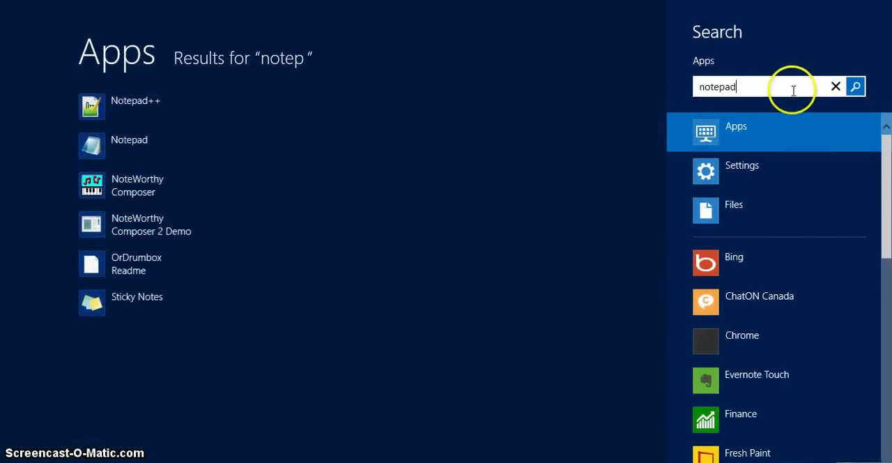
# Launch Notepad from the 'notepad' Apps search results.
pyautogui.click(149, 146)
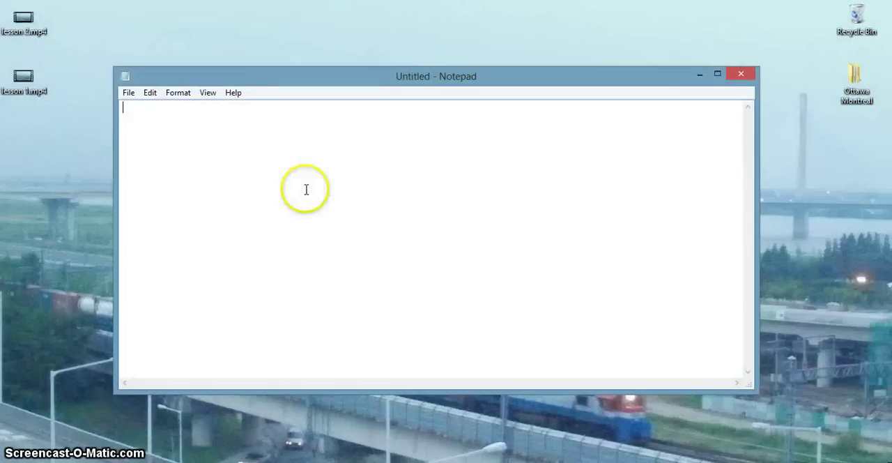
pyautogui.write('<')
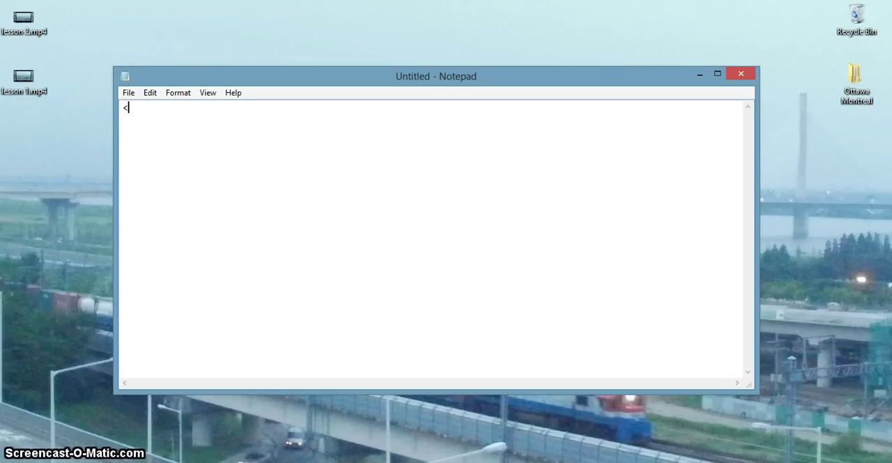
pyautogui.write('!')
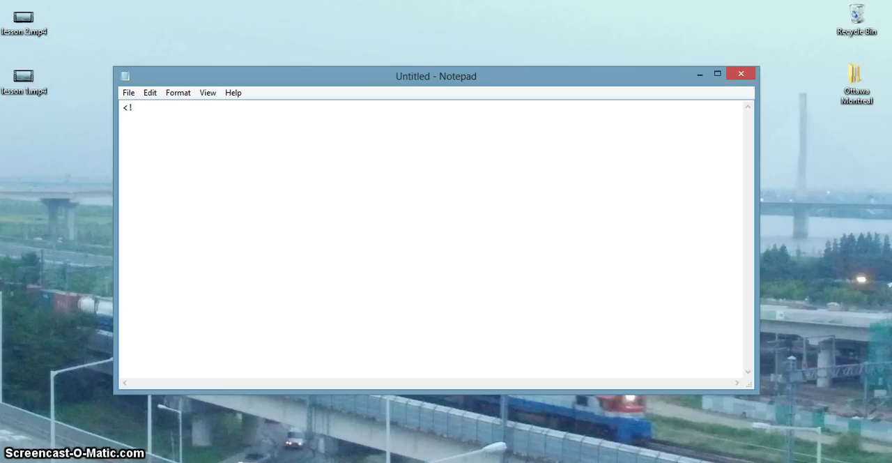
pyautogui.write('Doc')
# Write the doctype, html and head tags and a body tag with bgcolor "#cccccc".
pyautogui.press('BackSpace')
pyautogui.write('DOCTYPE html>')
pyautogui.click(216, 230)
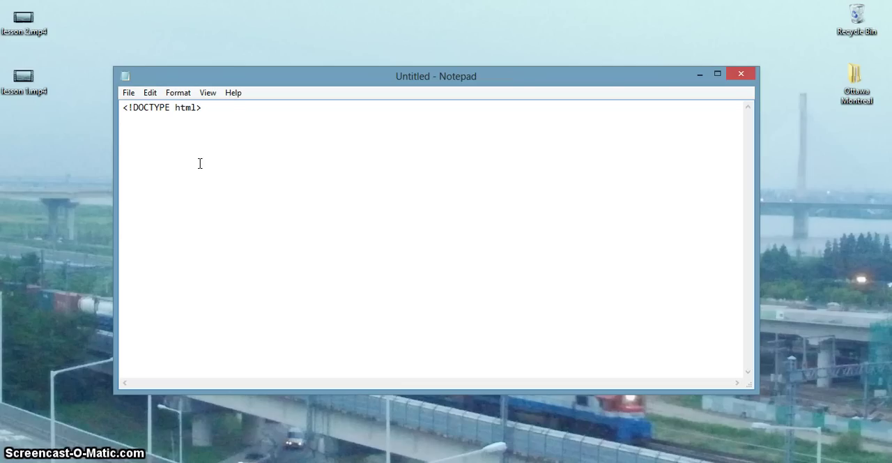
pyautogui.write('<html>')
pyautogui.press('Return')
pyautogui.write('<head>')
pyautogui.press('Return')
pyautogui.write('body>')
pyautogui.press('Return')
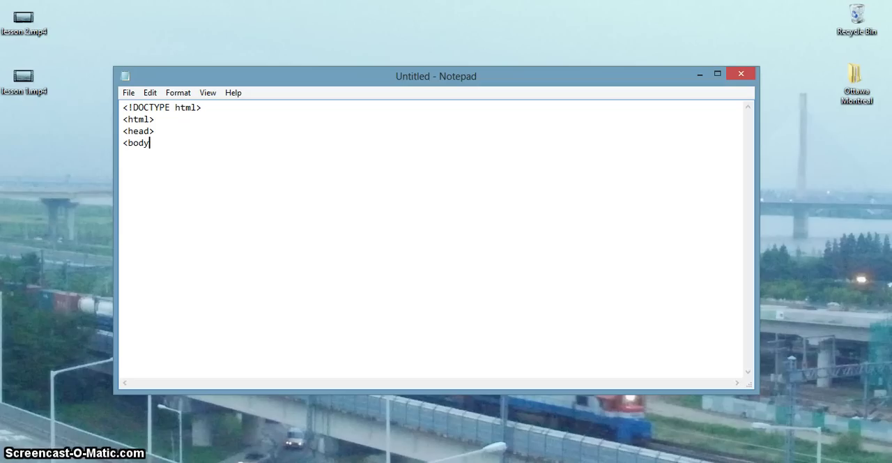
pyautogui.write('bgcool')
pyautogui.press('BackSpace')
pyautogui.press('BackSpace')
pyautogui.write('lor="#ccc')
pyautogui.write('ccc"')
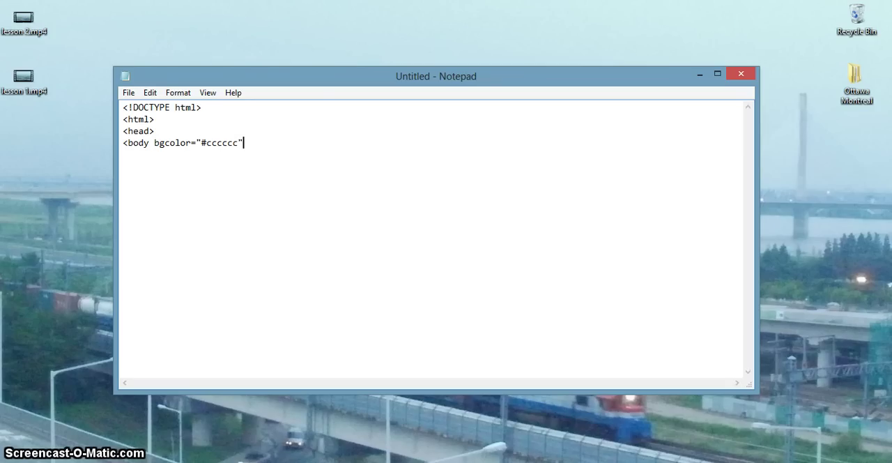
pyautogui.write('>')
pyautogui.press('Return')
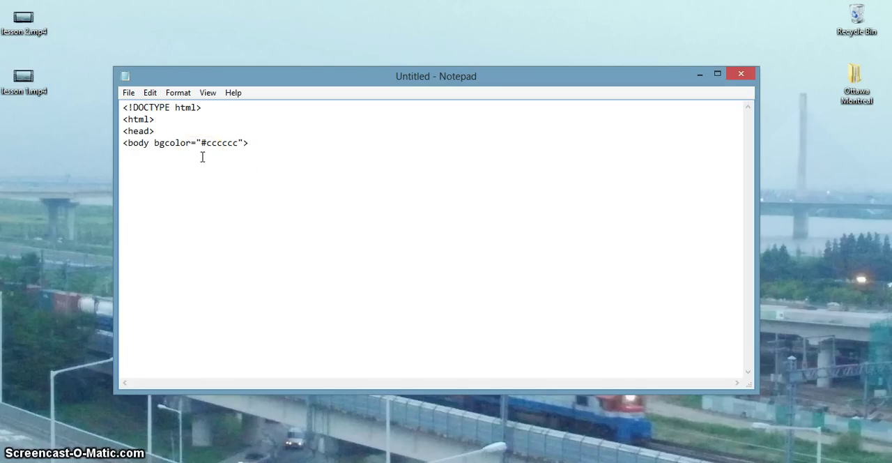
pyautogui.write('<')
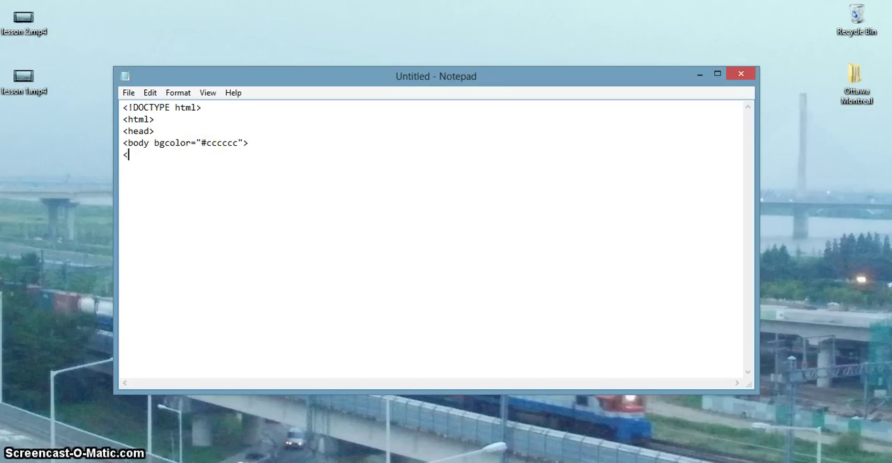
pyautogui.write('center>')
# Add an opening center tag with a fresh line below it.
pyautogui.click(167, 162)
pyautogui.press('Return')
pyautogui.write('</center>')
pyautogui.press('BackSpace')
pyautogui.press('BackSpace')
pyautogui.press('BackSpace')
pyautogui.moveTo(164, 154); pyautogui.dragTo(123, 154)
pyautogui.click(179, 165)
pyautogui.click(168, 159)
pyautogui.moveTo(168, 156); pyautogui.dragTo(123, 155)
pyautogui.click(132, 154)
pyautogui.click(170, 155)
pyautogui.click(170, 155)
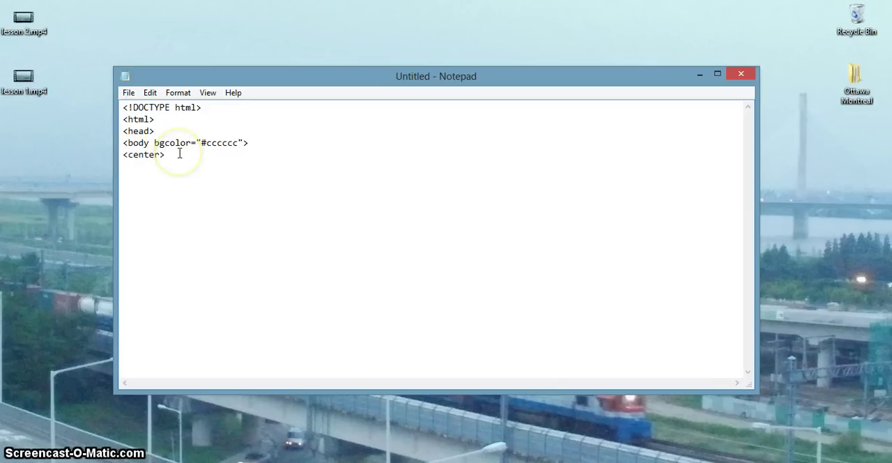
pyautogui.press('Return')
pyautogui.write('Text')
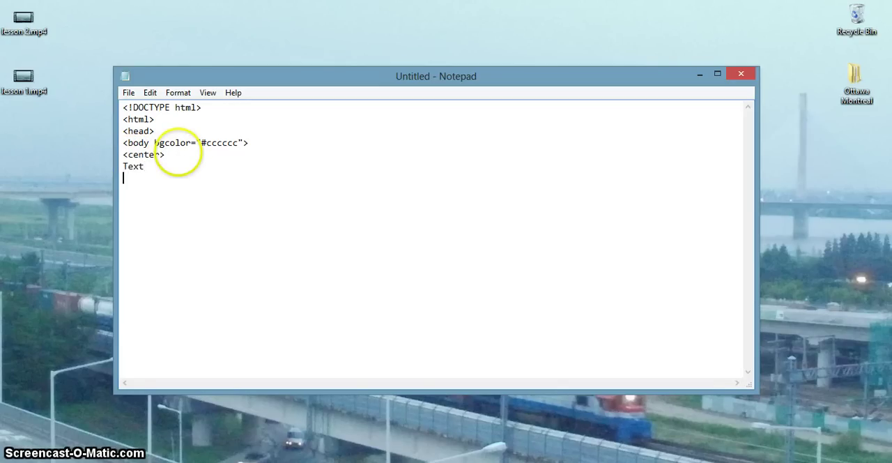
pyautogui.write('</center>')
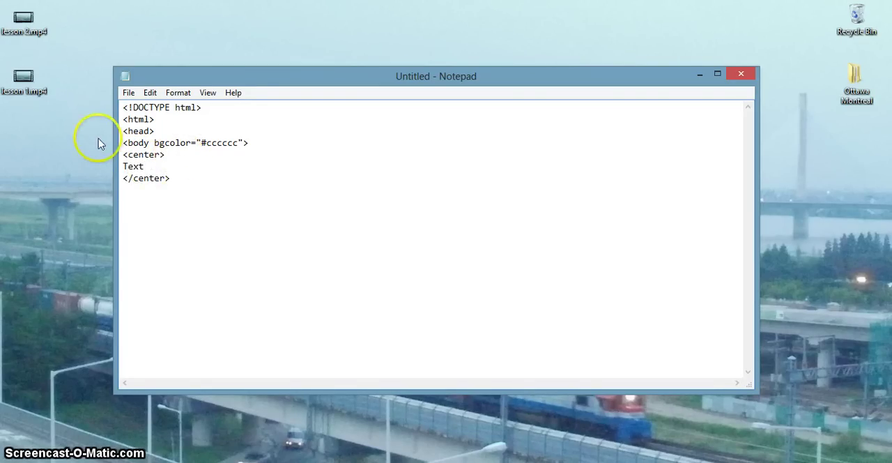
pyautogui.write('<h1>')
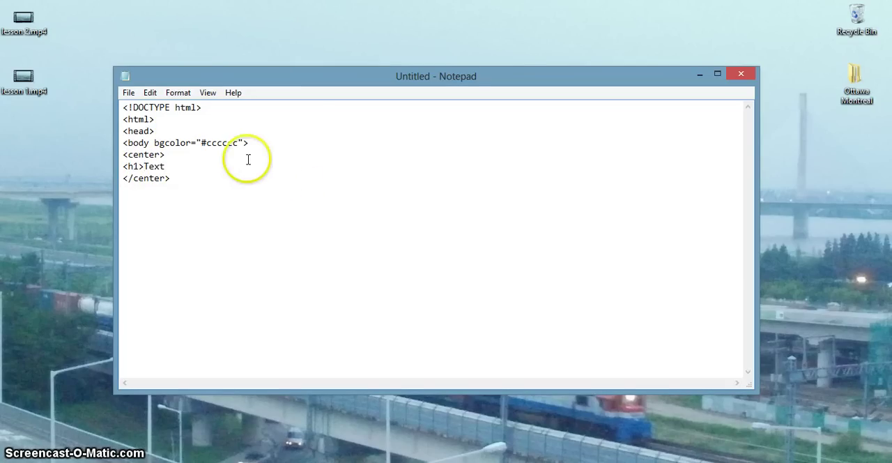
pyautogui.write('</h')
# Add the h1 heading 'Text', then the closing center, body and html tags.
pyautogui.press('BackSpace')
pyautogui.press('BackSpace')
pyautogui.write('/h1>')
pyautogui.press('Return')
pyautogui.press('Return')
pyautogui.press('BackSpace')
pyautogui.press('BackSpace')
pyautogui.write('</body>')
pyautogui.press('Return')
pyautogui.write('/')
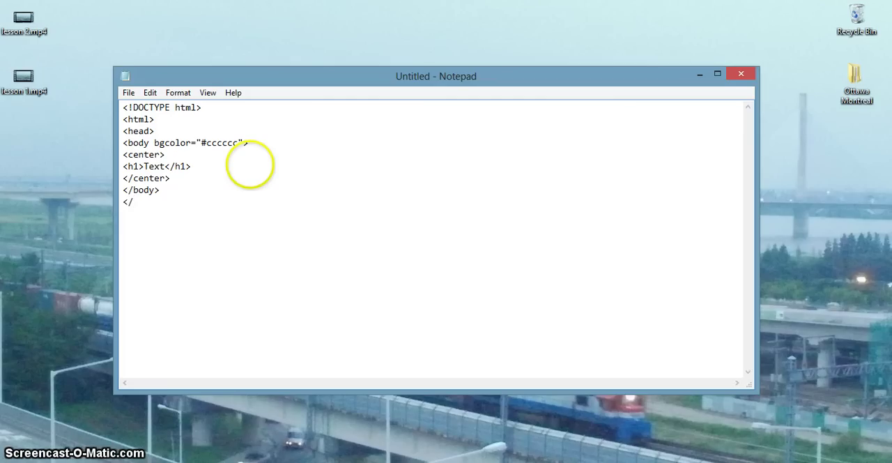
pyautogui.write('html>')
# Add the title 'No Title' and a closing head tag below the head tag.
pyautogui.click(174, 130)
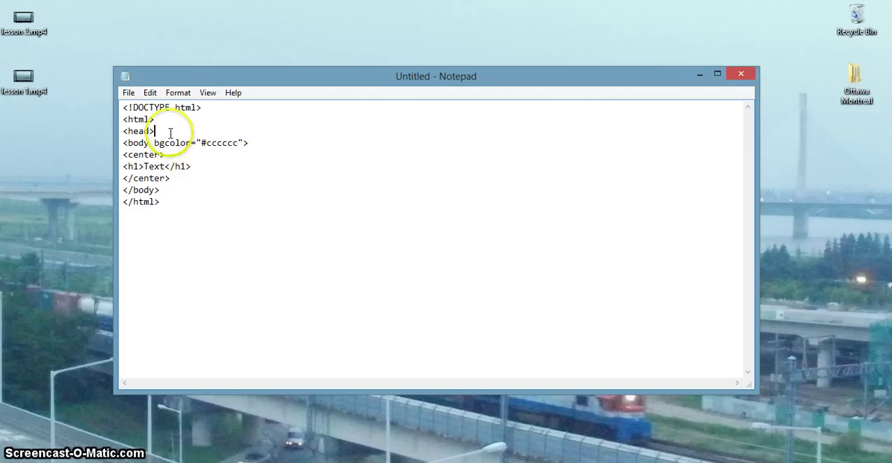
pyautogui.press('Return')
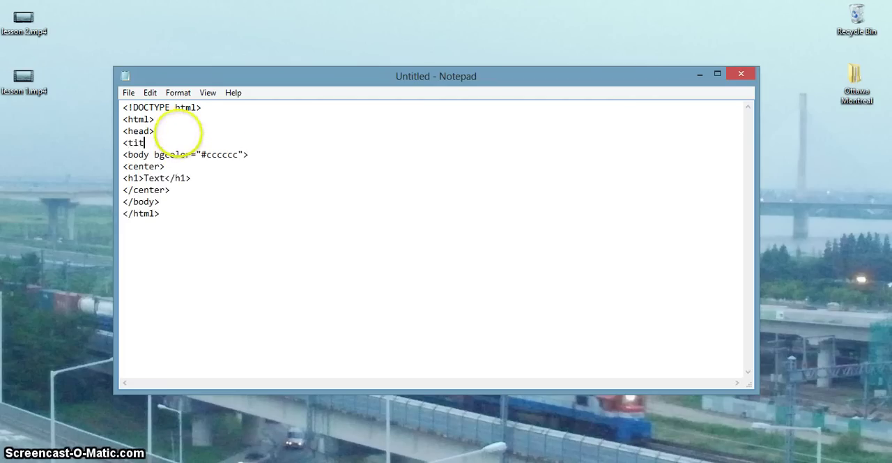
pyautogui.write('<title>No Title')
pyautogui.write('/titel')
pyautogui.press('BackSpace')
pyautogui.press('BackSpace')
pyautogui.press('BackSpace')
pyautogui.write('title>')
pyautogui.press('Return')
pyautogui.write('</head>')
# Use the File menu to begin saving the page under a new name.
pyautogui.click(128, 92)
pyautogui.click(258, 240)
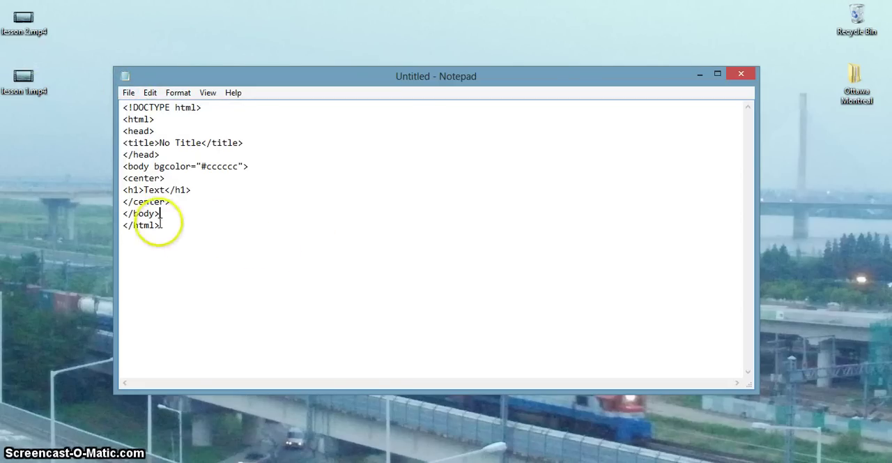
pyautogui.moveTo(160, 225); pyautogui.dragTo(123, 225)
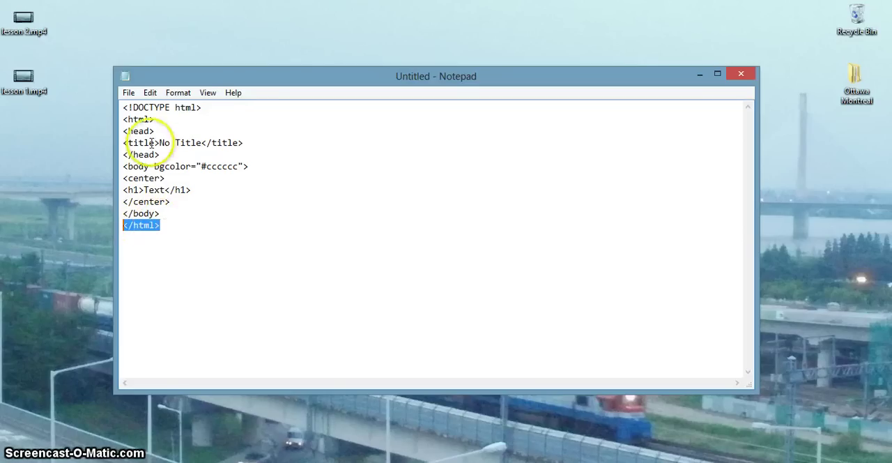
pyautogui.click(209, 107)
pyautogui.moveTo(202, 107); pyautogui.dragTo(123, 106)
pyautogui.click(122, 107)
pyautogui.click(128, 92)
# Save the page as index.html with the All Files type.
pyautogui.click(157, 151)
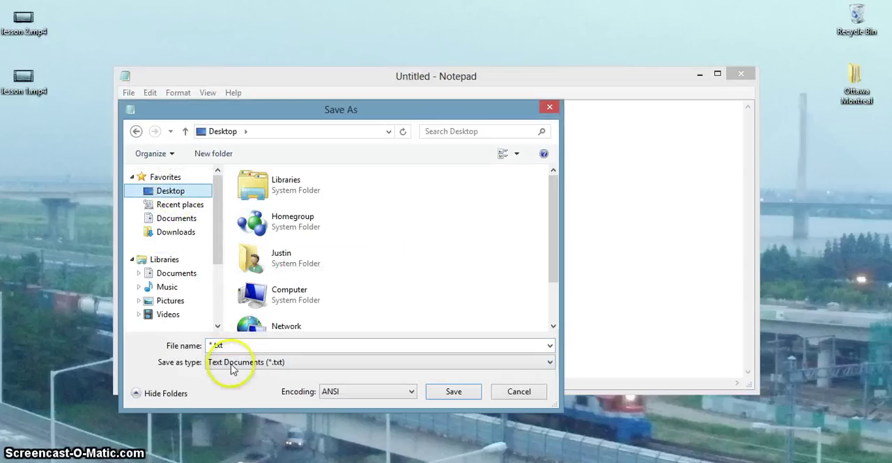
pyautogui.click(380, 361)
pyautogui.click(237, 379)
pyautogui.click(230, 345)
pyautogui.write('index.html')
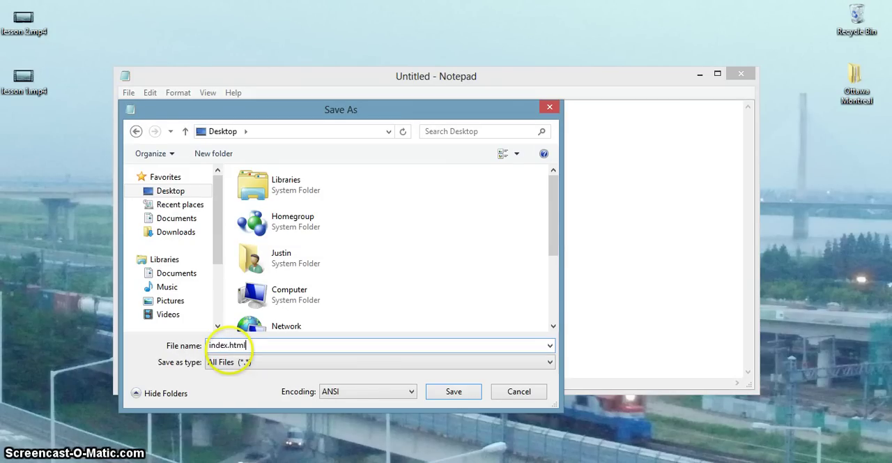
pyautogui.click(454, 391)
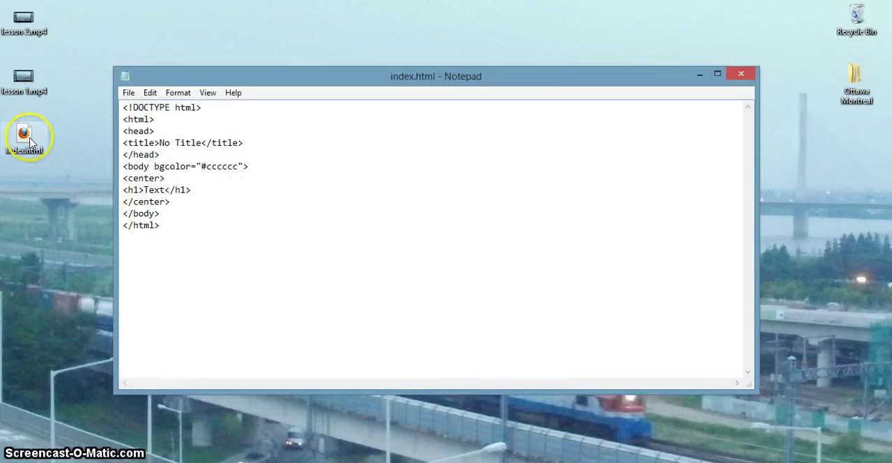
# Preview index.html from the desktop in Firefox, check the heading, then close Firefox.
pyautogui.click(26, 138)
pyautogui.doubleClick(26, 138)
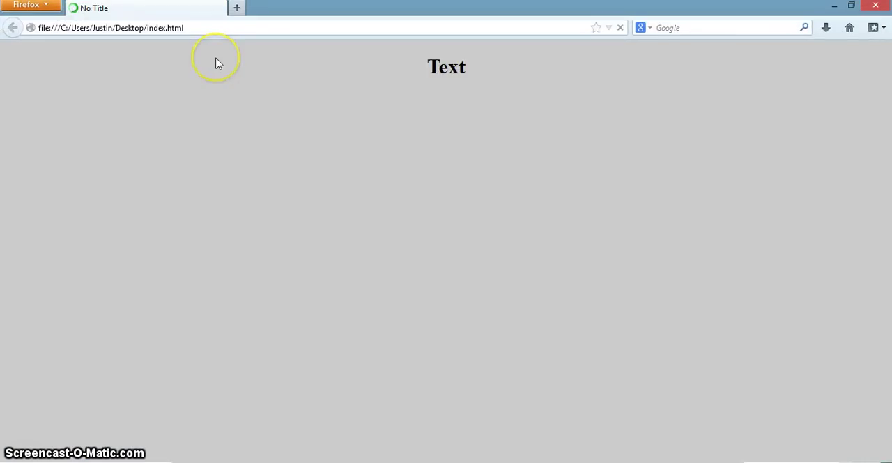
pyautogui.doubleClick(446, 67)
pyautogui.click(473, 67)
pyautogui.moveTo(467, 67); pyautogui.dragTo(438, 67)
pyautogui.click(459, 67)
pyautogui.click(875, 6)
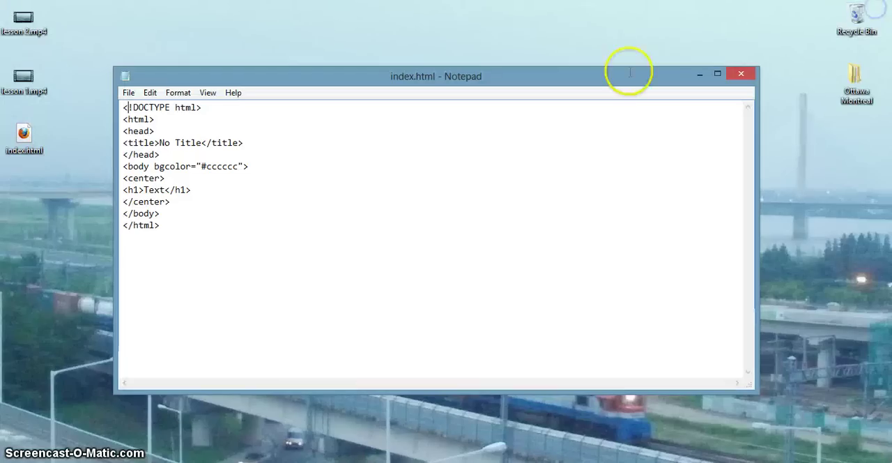
# Select and delete the <h1>Text</h1> line.
pyautogui.click(204, 167)
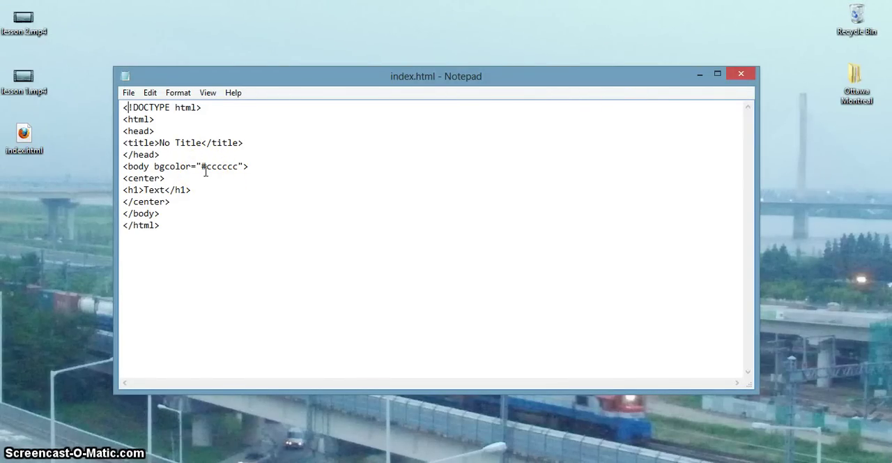
pyautogui.click(173, 152)
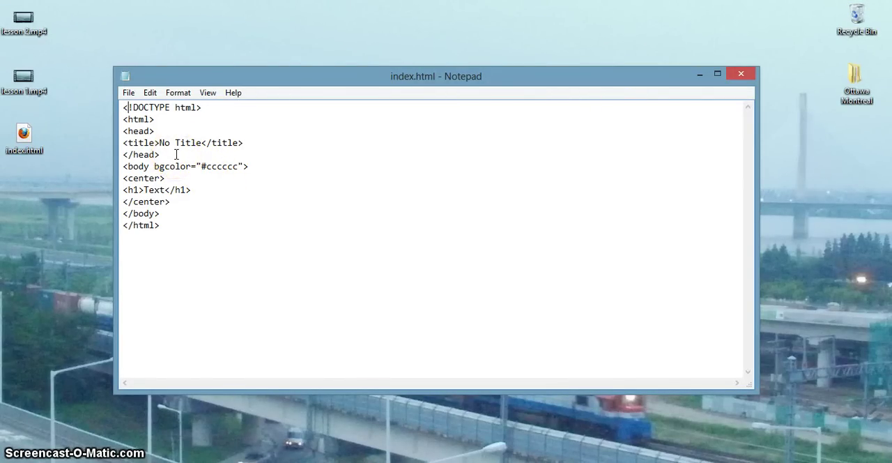
pyautogui.click(180, 185)
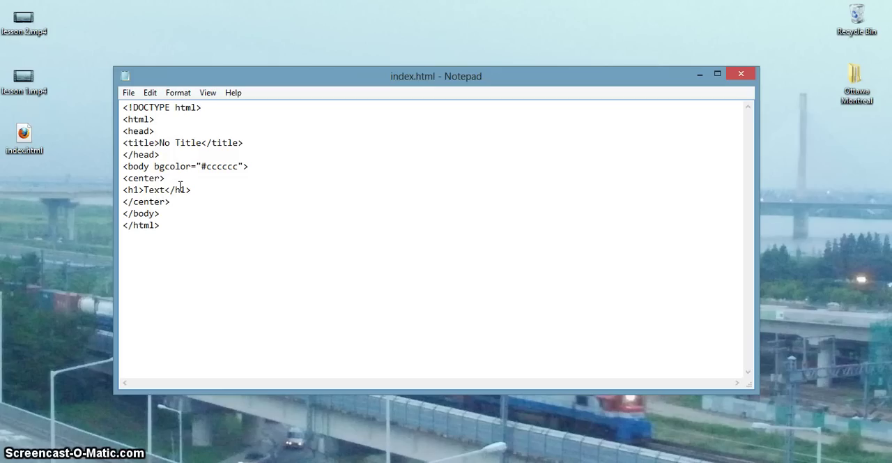
pyautogui.click(180, 187)
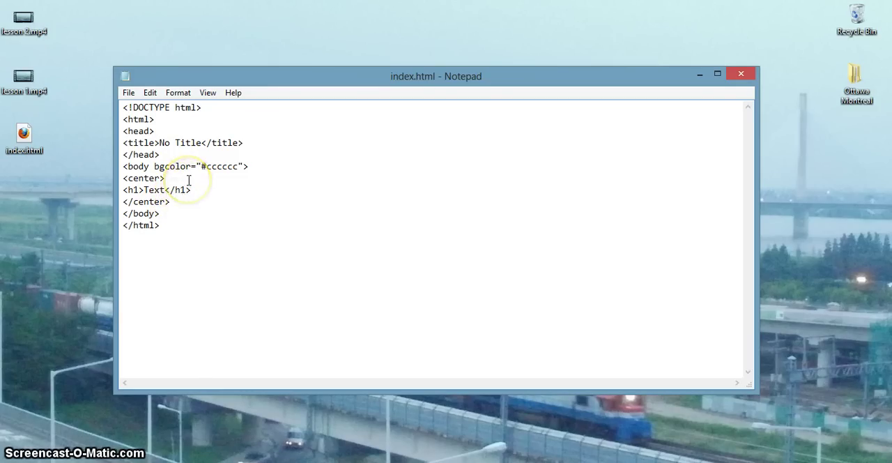
pyautogui.click(194, 189)
pyautogui.moveTo(193, 190); pyautogui.dragTo(123, 189)
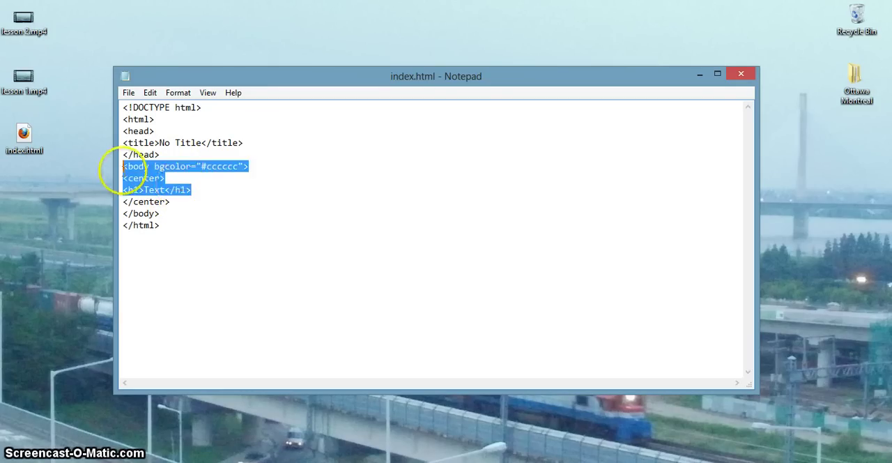
pyautogui.press('Delete')
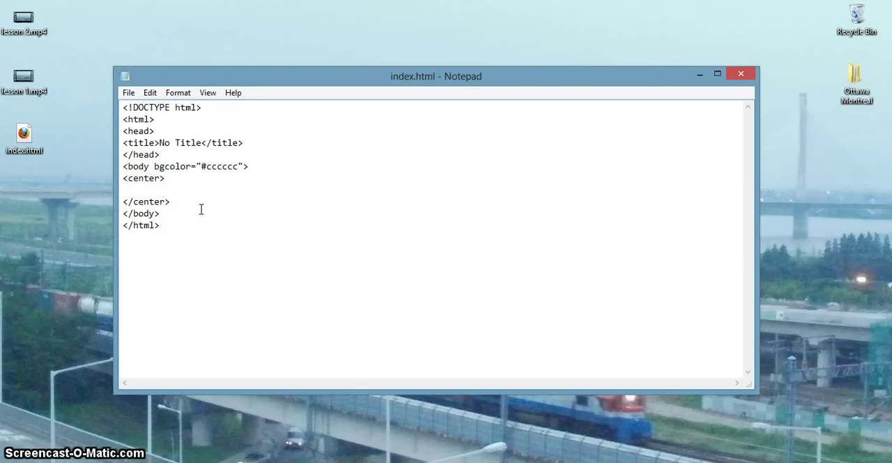
pyautogui.write('<')
pyautogui.write('style>')
# Type <style> and </style> tags with an empty line between them.
pyautogui.press('Return')
pyautogui.write('</style>')
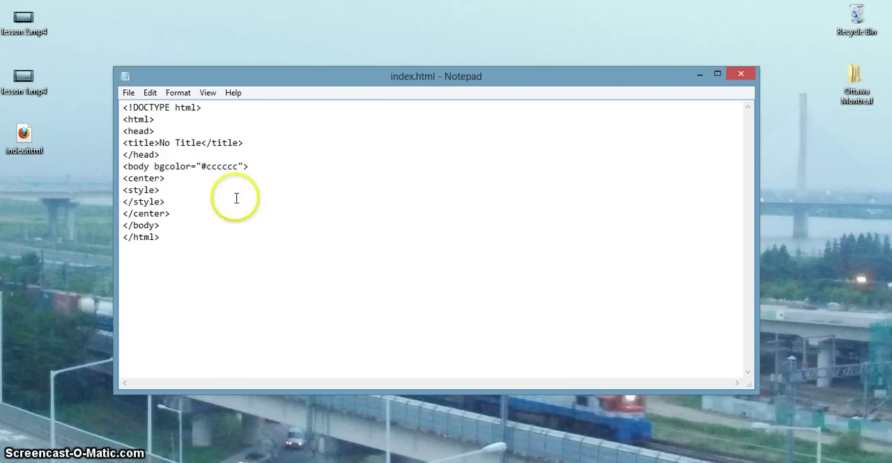
pyautogui.click(169, 190)
pyautogui.press('Return')
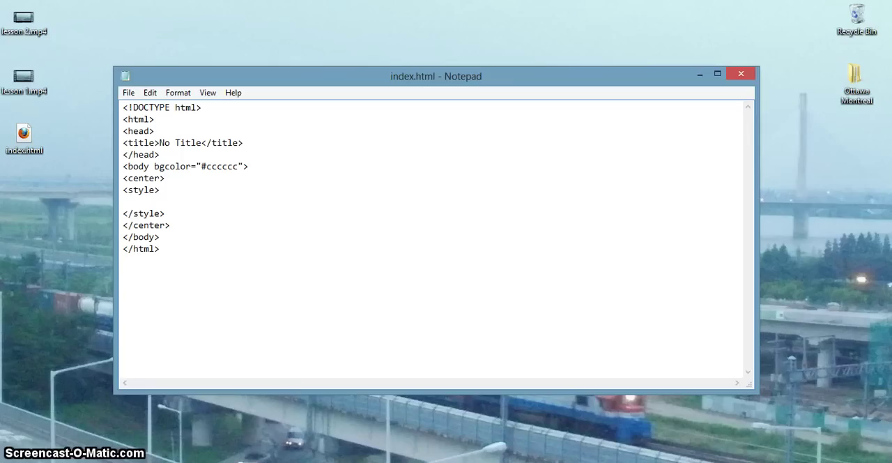
pyautogui.write('.')
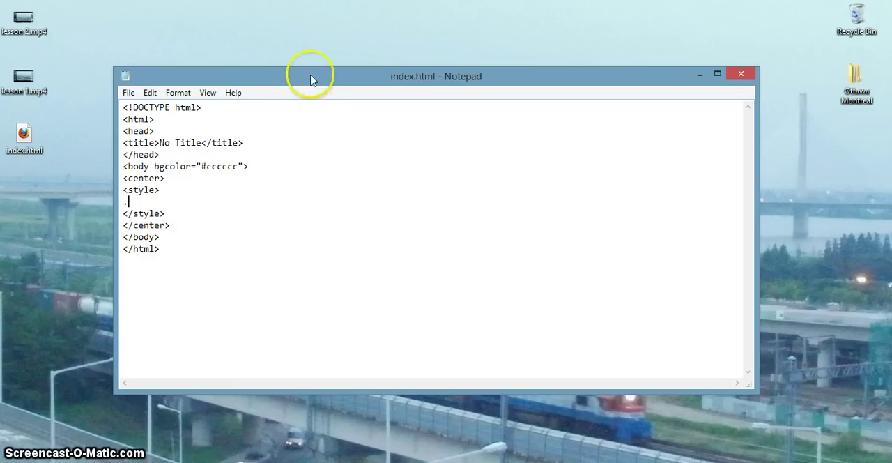
# Rearrange the index.html icon on the desktop and return to Notepad.
pyautogui.click(33, 142)
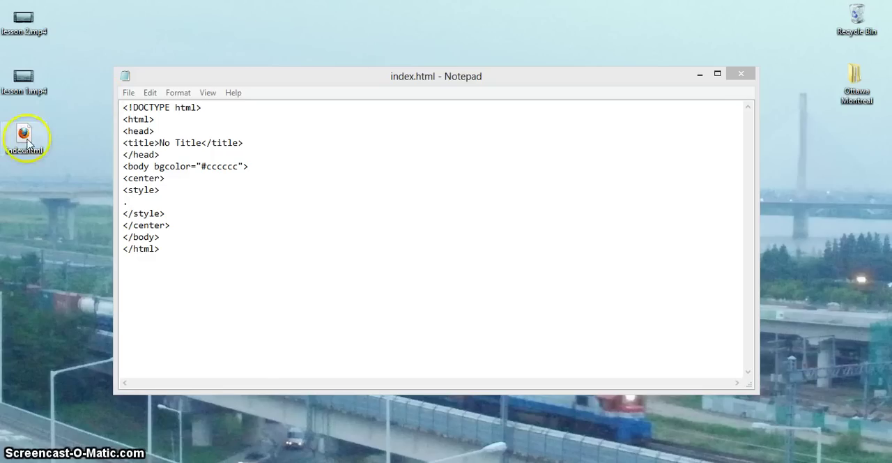
pyautogui.moveTo(25, 136); pyautogui.dragTo(16, 138)
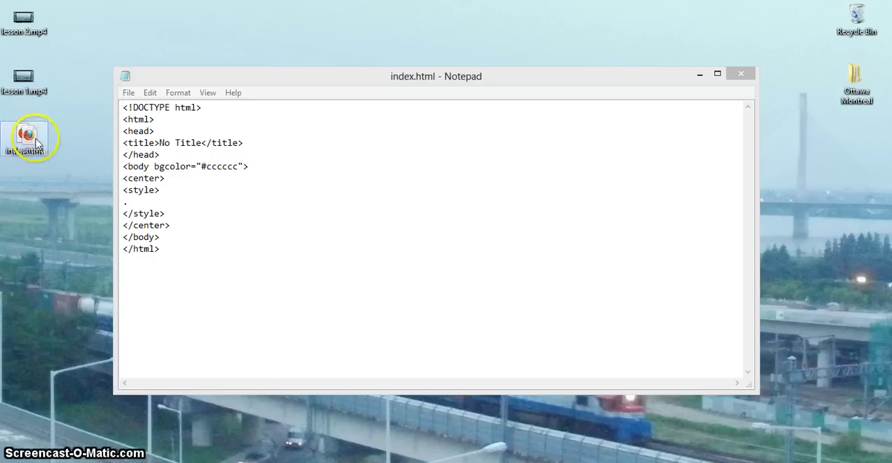
pyautogui.moveTo(17, 137)
pyautogui.mouseDown()
pyautogui.moveTo(31, 142)
pyautogui.moveTo(317, 19)
pyautogui.mouseUp()
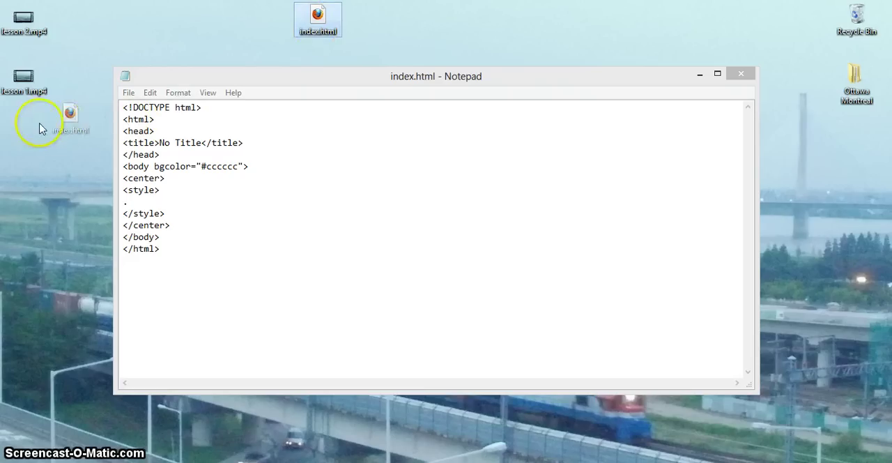
pyautogui.moveTo(188, 122); pyautogui.dragTo(24, 132)
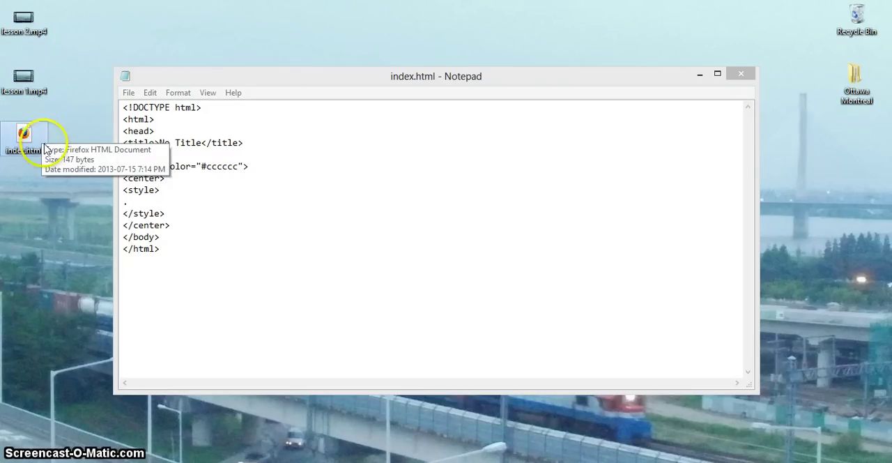
pyautogui.click(205, 233)
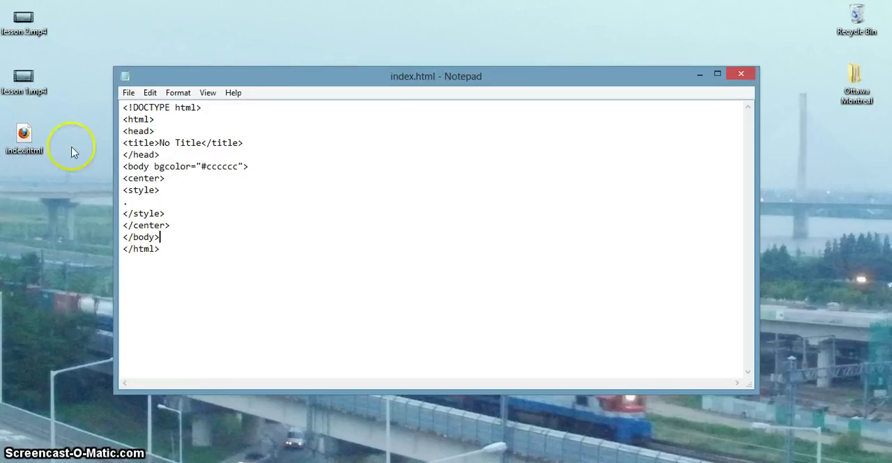
pyautogui.click(25, 138)
pyautogui.moveTo(28, 143); pyautogui.dragTo(269, 21)
pyautogui.moveTo(227, 81); pyautogui.dragTo(25, 138)
pyautogui.click(151, 206)
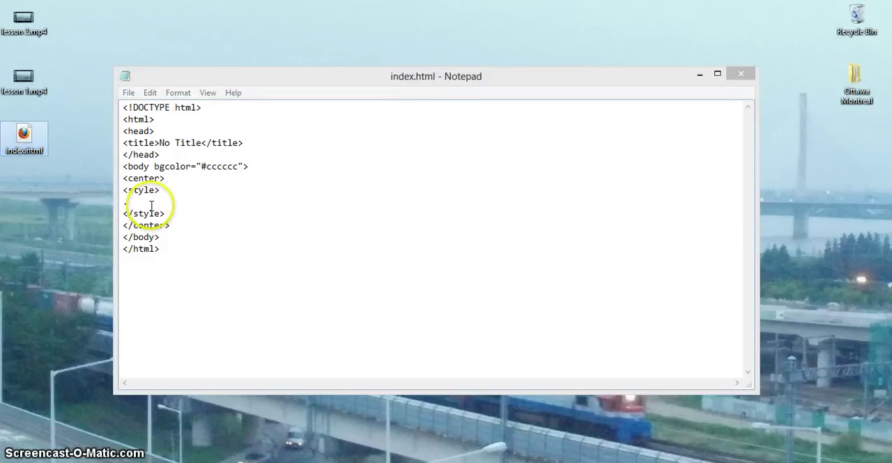
# Write the .hi rule with 'position: relative;', replacing the initial fixed value.
pyautogui.click(151, 206)
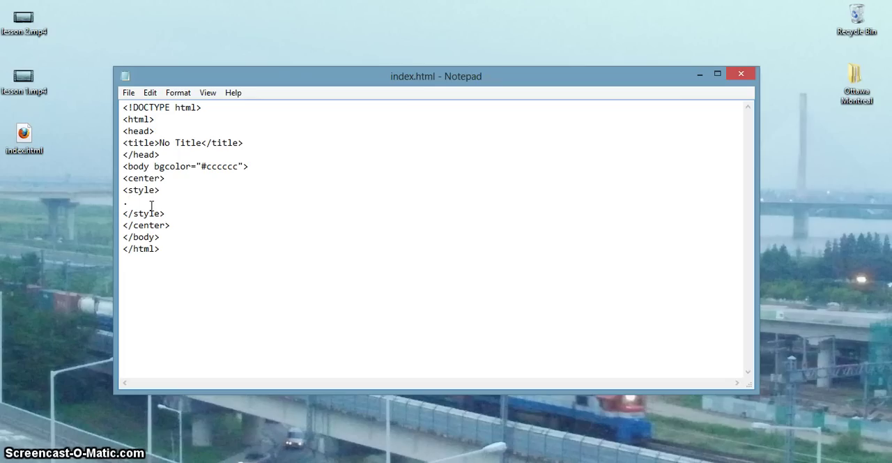
pyautogui.write('hi {')
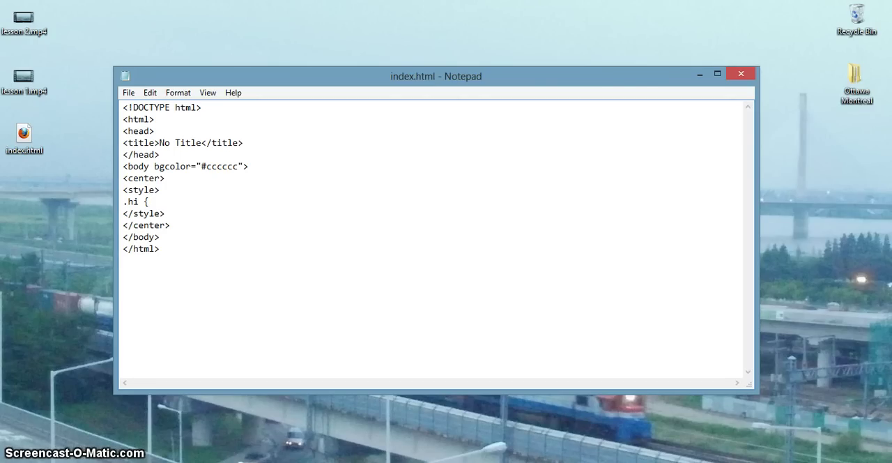
pyautogui.press('Return')
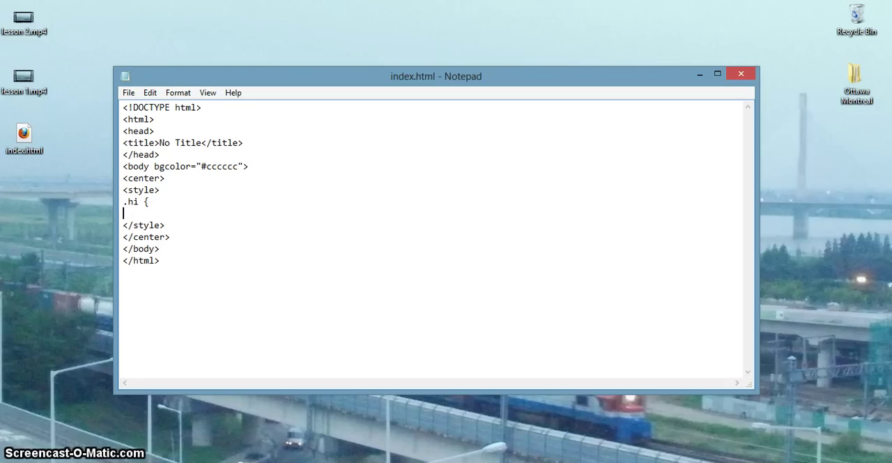
pyautogui.write('position:')
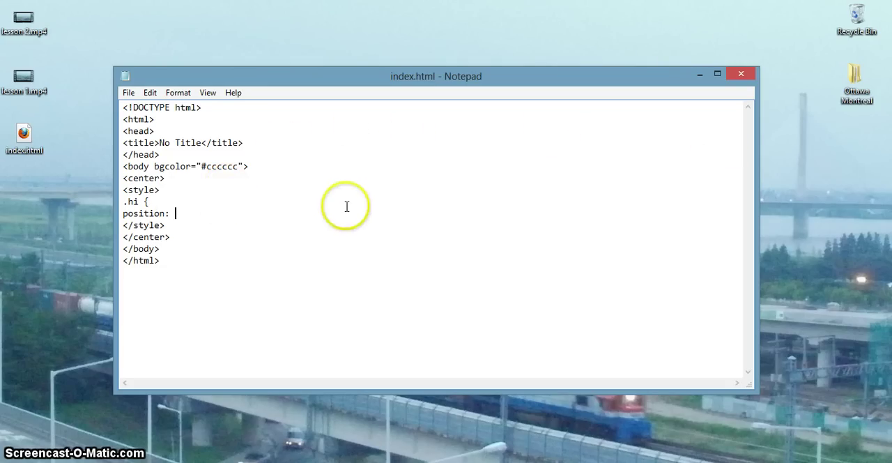
pyautogui.write('fixed')
pyautogui.press('BackSpace')
pyautogui.press('BackSpace')
pyautogui.press('BackSpace')
pyautogui.press('BackSpace')
pyautogui.press('BackSpace')
pyautogui.write('lative;')
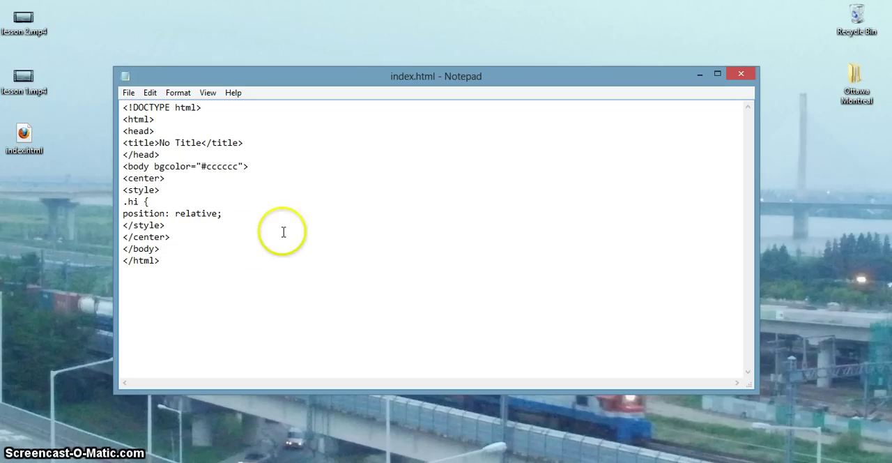
# Add a top: 50px declaration on a new line below the position rule.
pyautogui.press('Return')
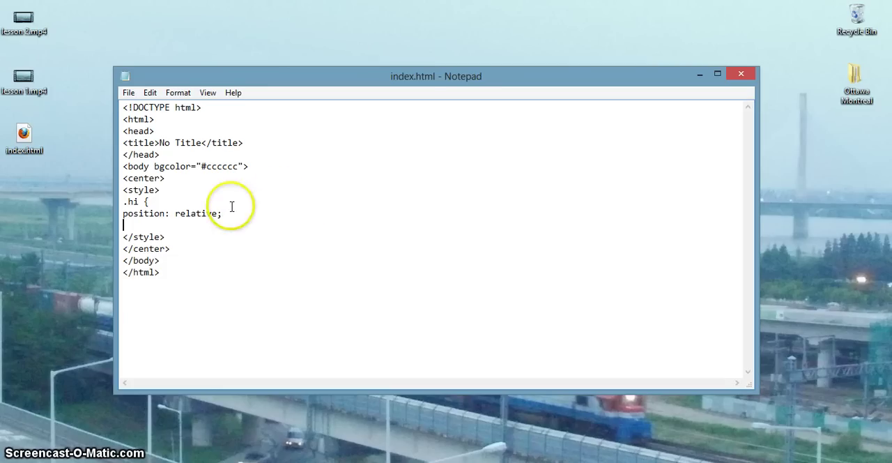
pyautogui.moveTo(221, 213); pyautogui.dragTo(209, 214)
pyautogui.click(221, 213)
pyautogui.moveTo(129, 213); pyautogui.dragTo(176, 213)
pyautogui.tripleClick(125, 213)
pyautogui.click(159, 213)
pyautogui.click(125, 225)
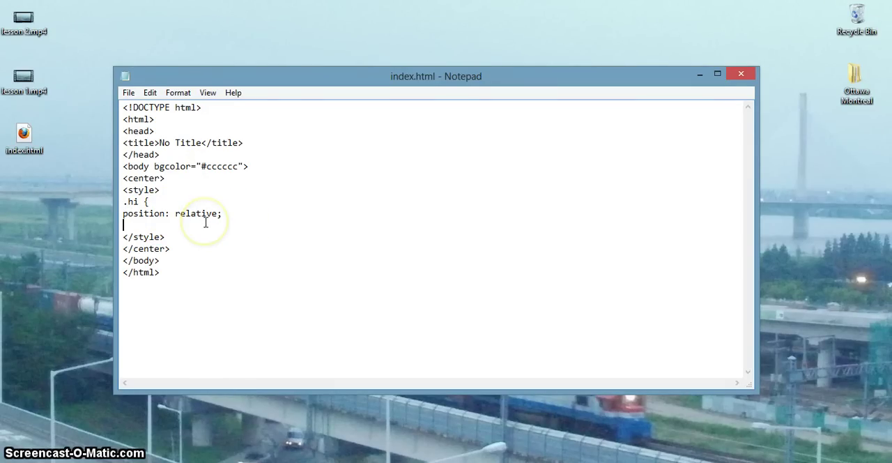
pyautogui.click(205, 225)
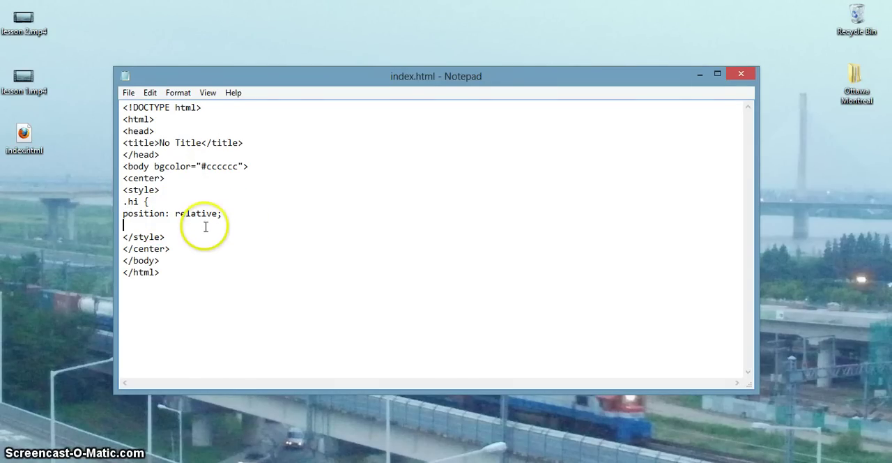
pyautogui.click(14, 365)
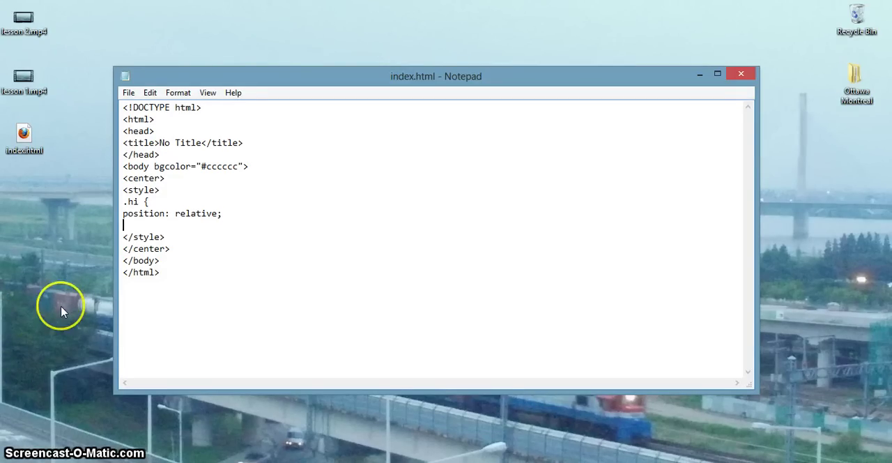
pyautogui.click(162, 227)
pyautogui.write('top')
# Delete the opening and closing center tag lines.
pyautogui.moveTo(140, 190)
pyautogui.mouseDown()
pyautogui.moveTo(120, 190)
pyautogui.moveTo(164, 178)
pyautogui.mouseUp()
pyautogui.press('BackSpace')
pyautogui.press('BackSpace')
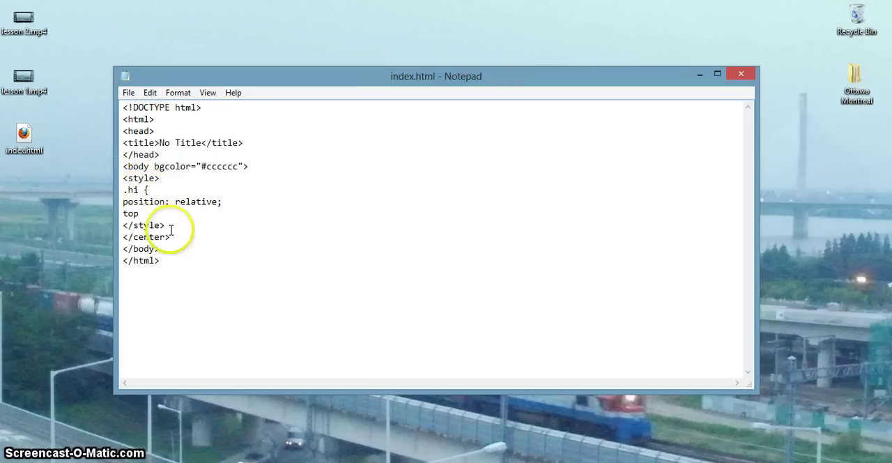
pyautogui.moveTo(171, 237); pyautogui.dragTo(115, 240)
pyautogui.press('BackSpace')
pyautogui.press('BackSpace')
pyautogui.write(': 5')
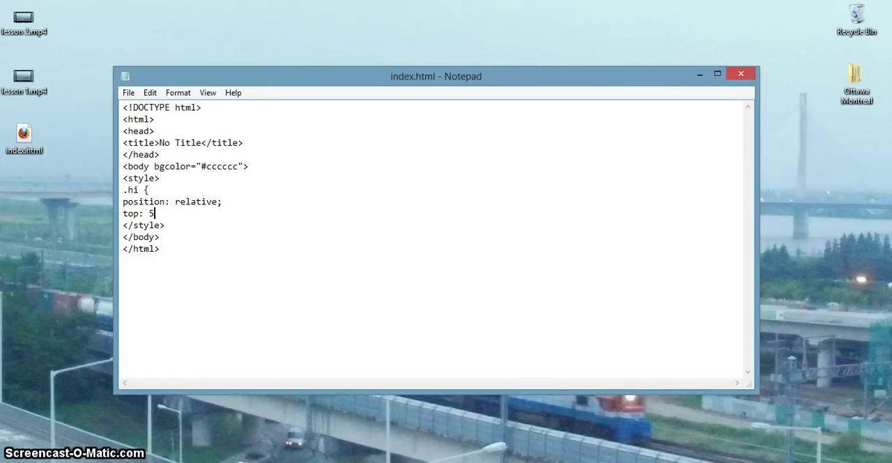
pyautogui.write('0px')
pyautogui.write(';')
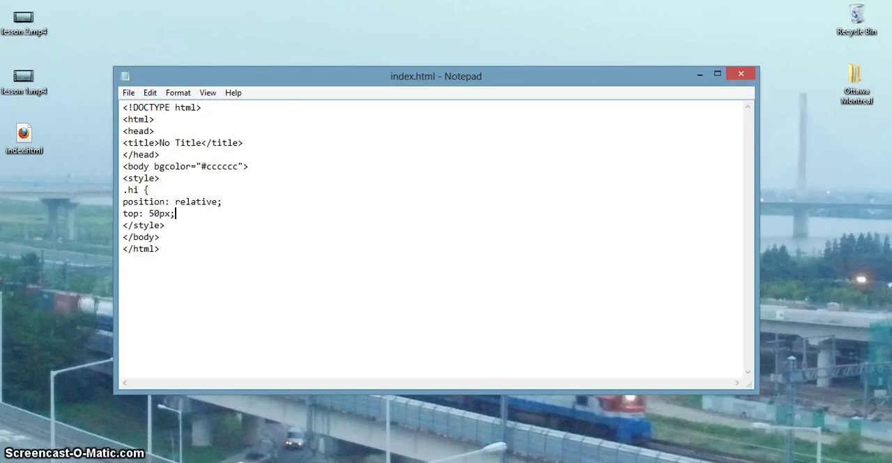
# Add the right: 600px offset and the rule's closing brace.
pyautogui.moveTo(176, 213); pyautogui.dragTo(171, 213)
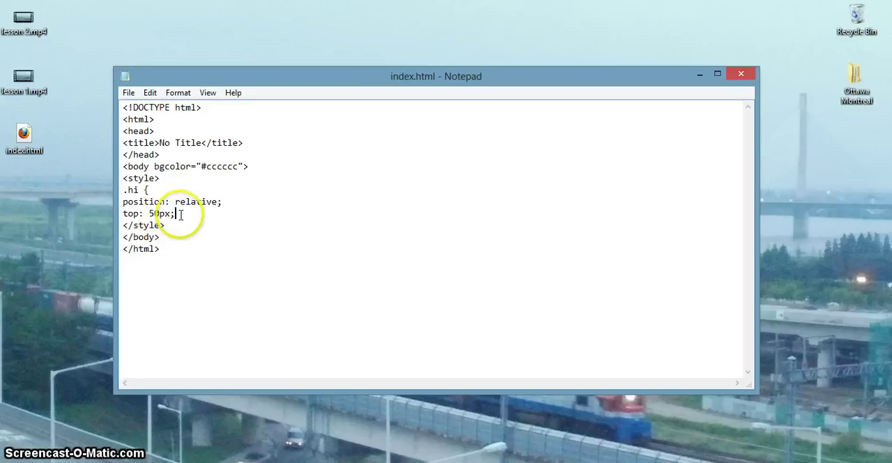
pyautogui.click(176, 213)
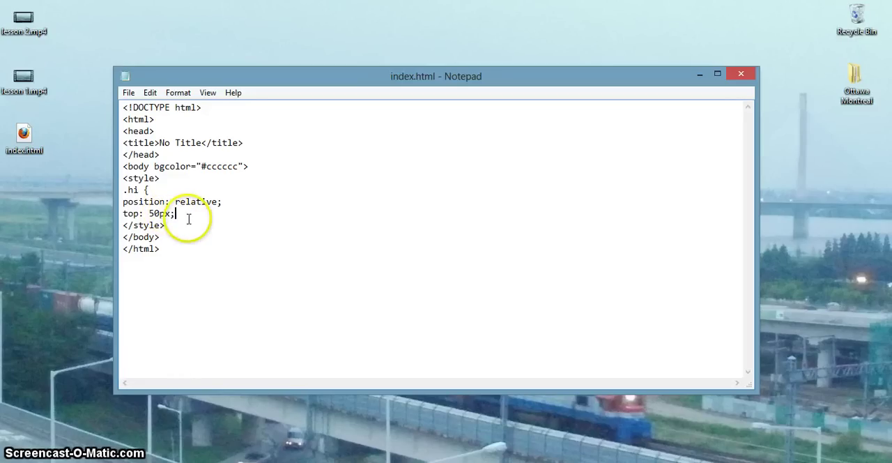
pyautogui.press('Return')
pyautogui.write('right')
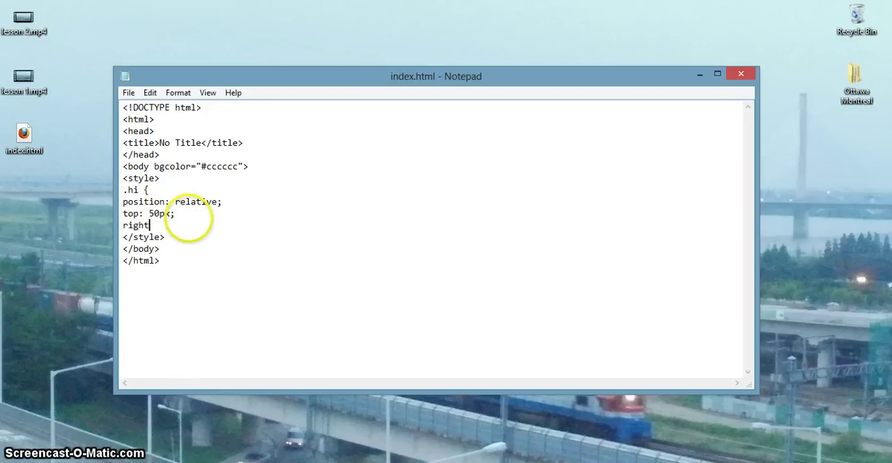
pyautogui.press('BackSpace')
pyautogui.press('BackSpace')
pyautogui.press('BackSpace')
pyautogui.write('left')
pyautogui.write(':')
pyautogui.press('BackSpace')
pyautogui.press('BackSpace')
pyautogui.press('BackSpace')
pyautogui.write('right:')
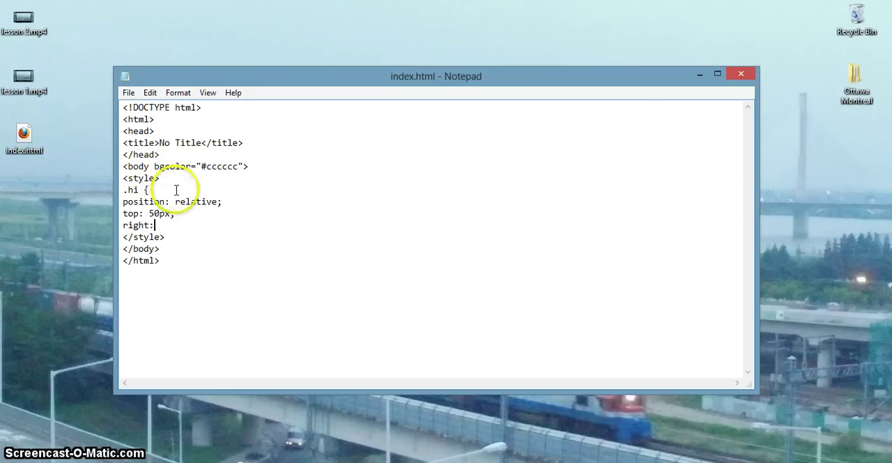
pyautogui.write('1')
pyautogui.press('BackSpace')
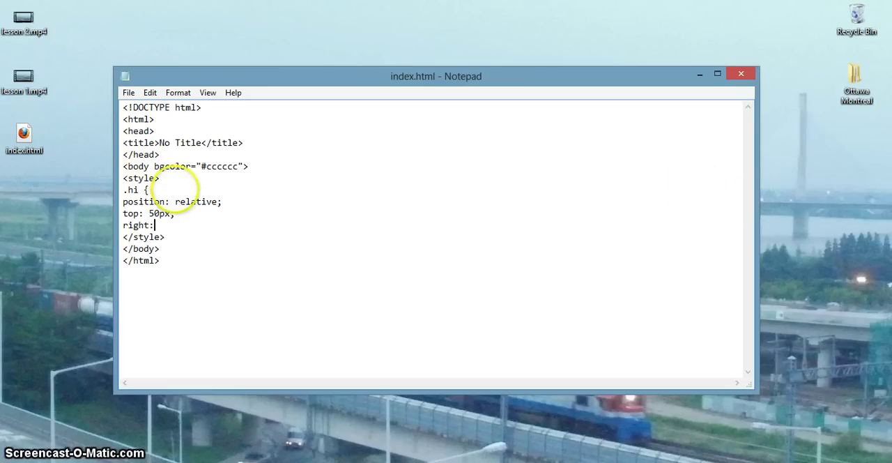
pyautogui.write('600px;')
pyautogui.press('Return')
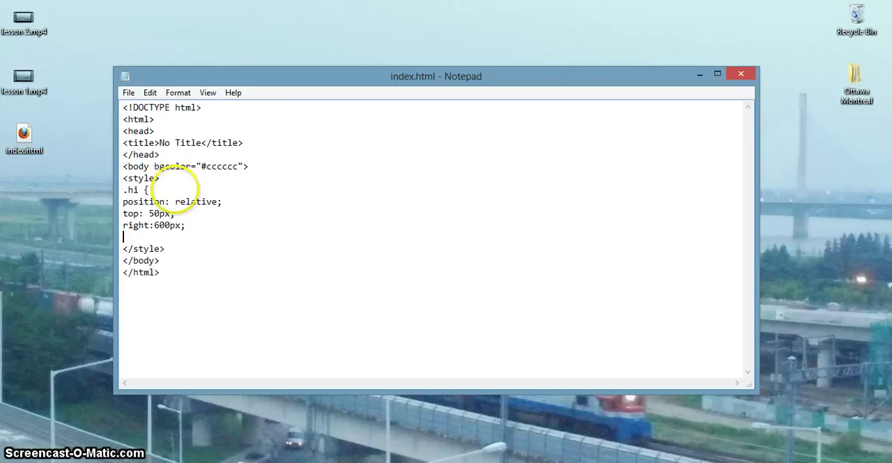
pyautogui.write('}')
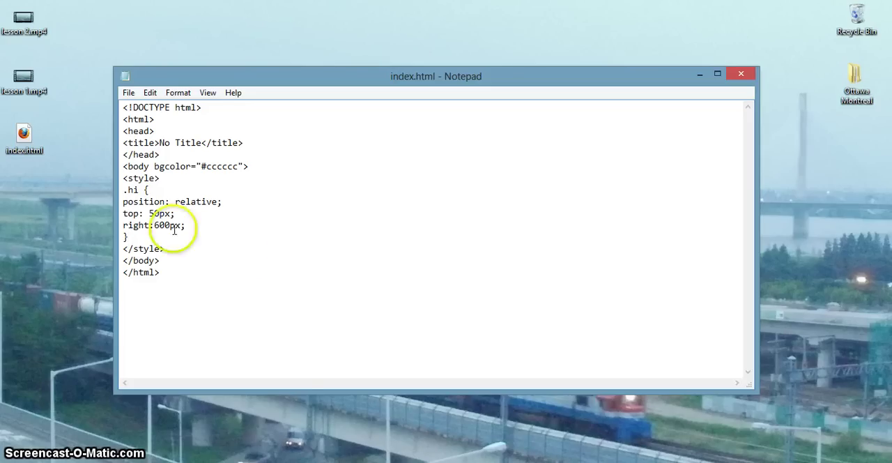
pyautogui.moveTo(124, 248); pyautogui.dragTo(185, 252)
pyautogui.click(184, 252)
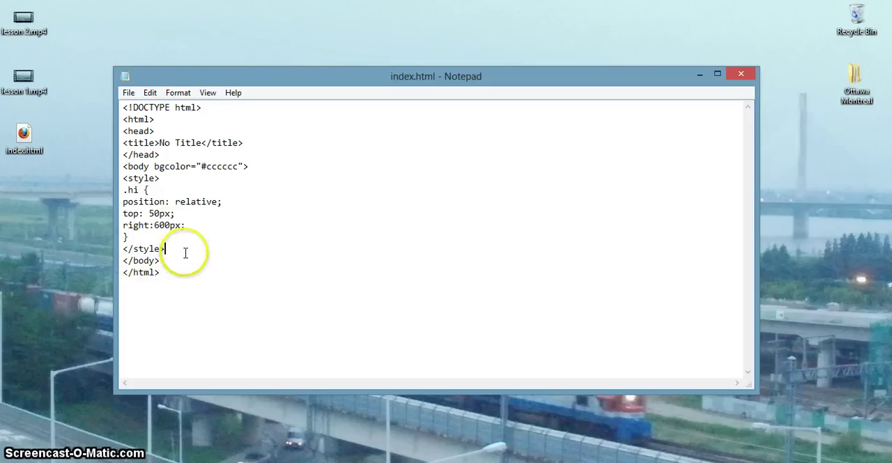
# Add a div tag with class hi below the style block.
pyautogui.press('Return')
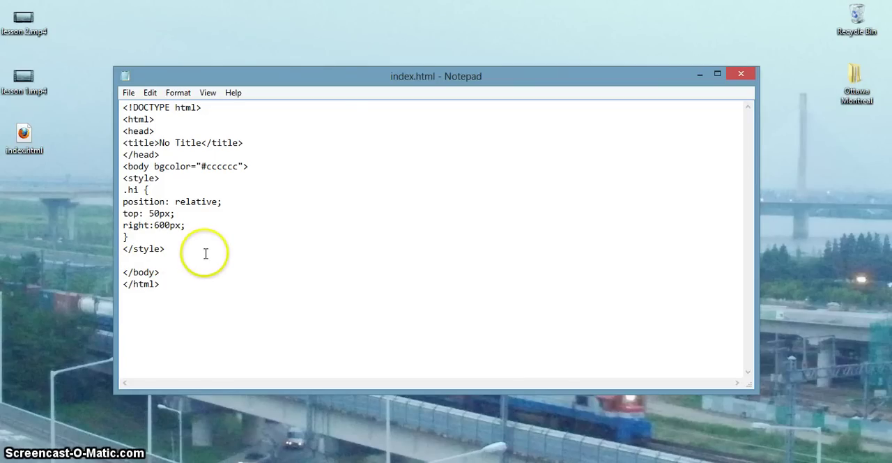
pyautogui.write('<div')
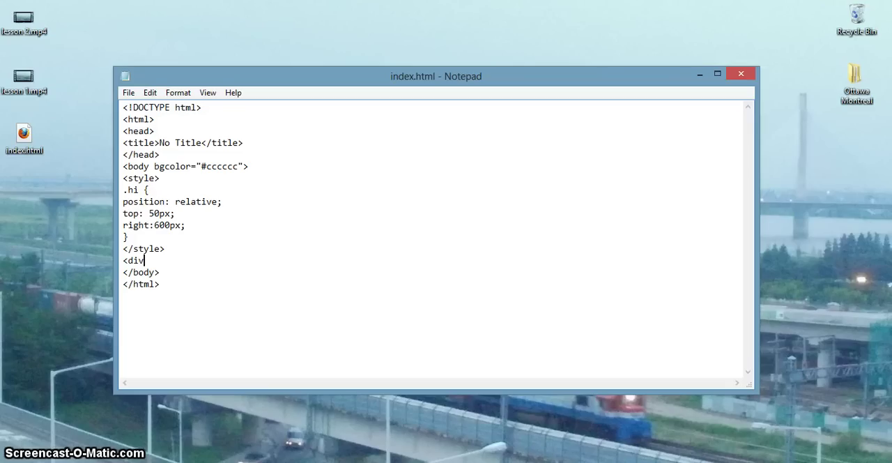
pyautogui.click(179, 252)
pyautogui.click(149, 261)
pyautogui.doubleClick(136, 260)
pyautogui.click(152, 260)
pyautogui.write('class="')
# Check the quote marks in the div's class attribute against the bgcolor value.
pyautogui.click(617, 266)
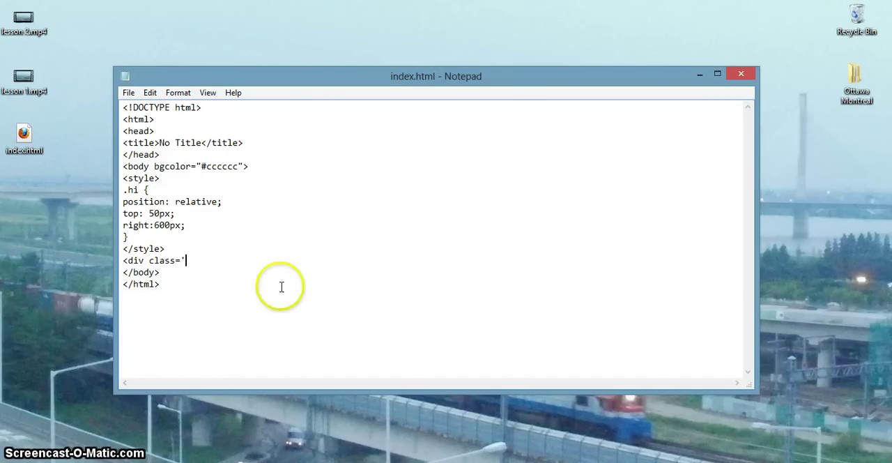
pyautogui.moveTo(188, 260); pyautogui.dragTo(183, 262)
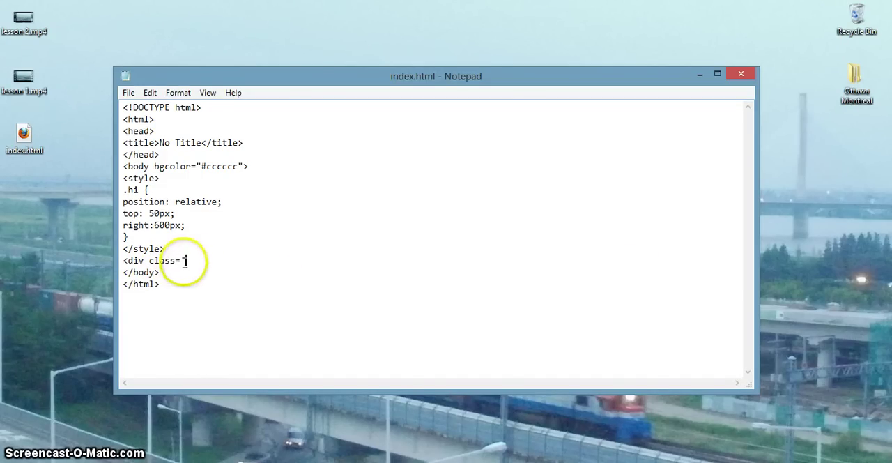
pyautogui.click(202, 264)
pyautogui.click(202, 263)
pyautogui.moveTo(187, 260); pyautogui.dragTo(181, 262)
pyautogui.moveTo(203, 166); pyautogui.dragTo(197, 166)
pyautogui.click(186, 260)
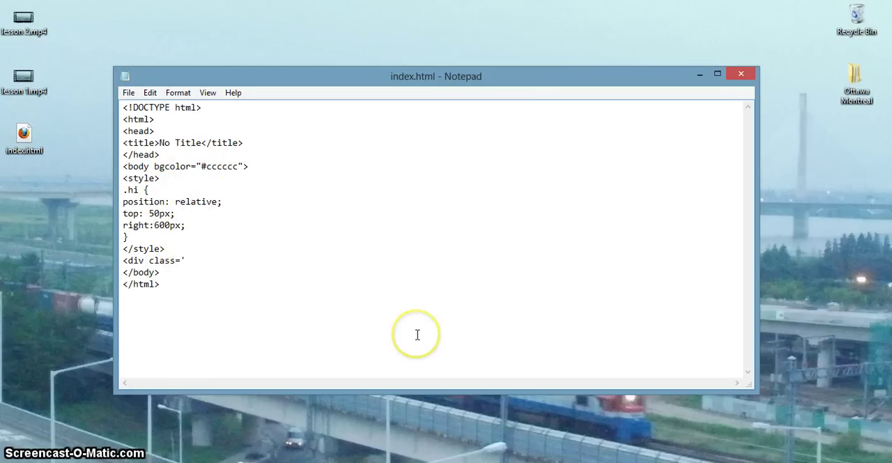
pyautogui.write('hi')
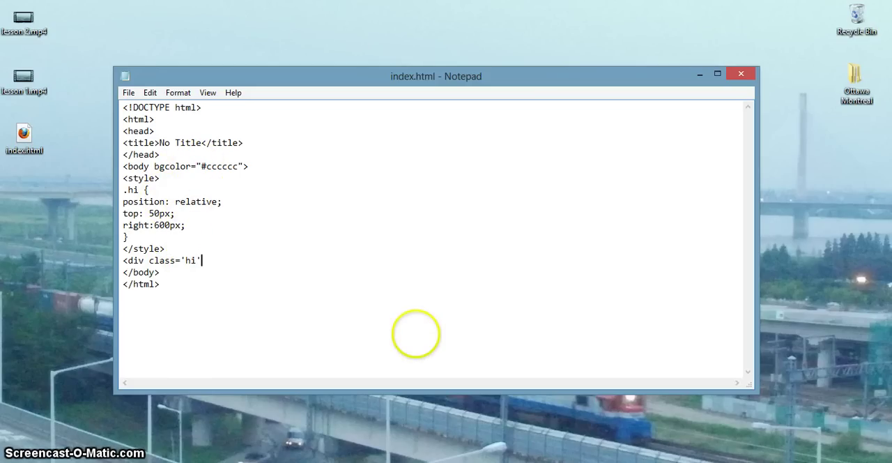
# Verify the div's class value hi matches the .hi rule, then return to the div line.
pyautogui.click(129, 190)
pyautogui.doubleClick(129, 190)
pyautogui.click(185, 260)
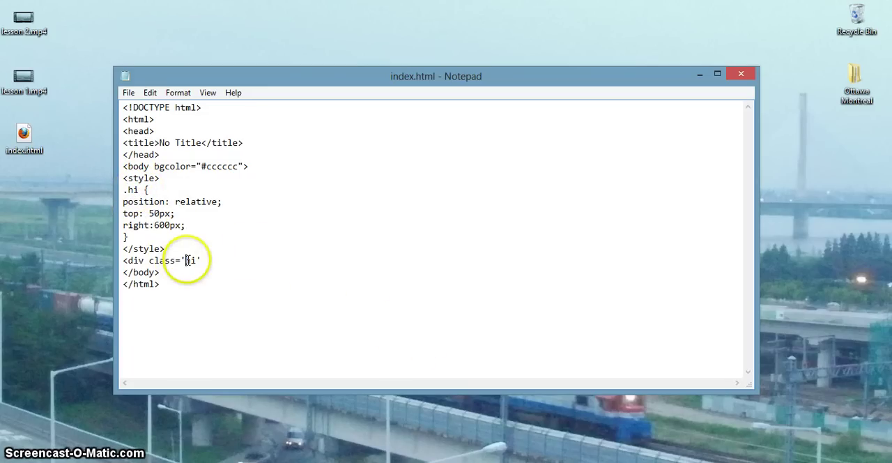
pyautogui.doubleClick(185, 260)
pyautogui.click(195, 260)
pyautogui.moveTo(128, 237); pyautogui.dragTo(124, 202)
pyautogui.click(124, 202)
pyautogui.click(212, 260)
pyautogui.write('>')
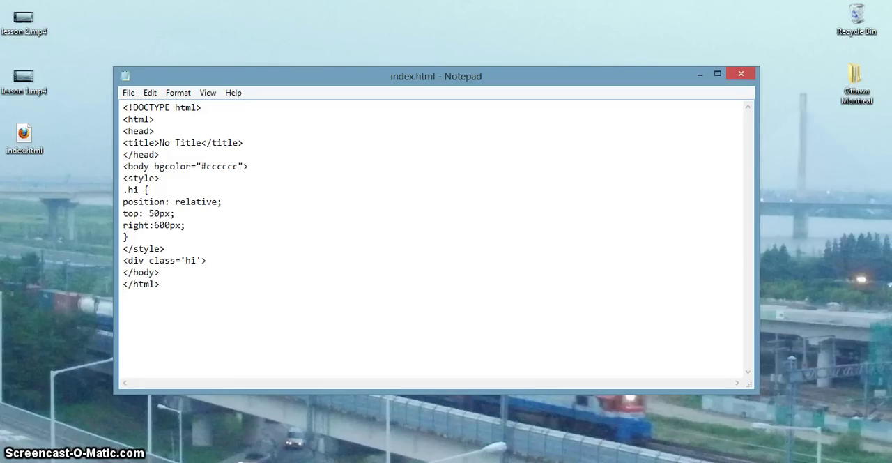
pyautogui.moveTo(123, 178)
pyautogui.mouseDown()
pyautogui.moveTo(150, 244)
pyautogui.moveTo(165, 249)
pyautogui.mouseUp()
pyautogui.click(165, 249)
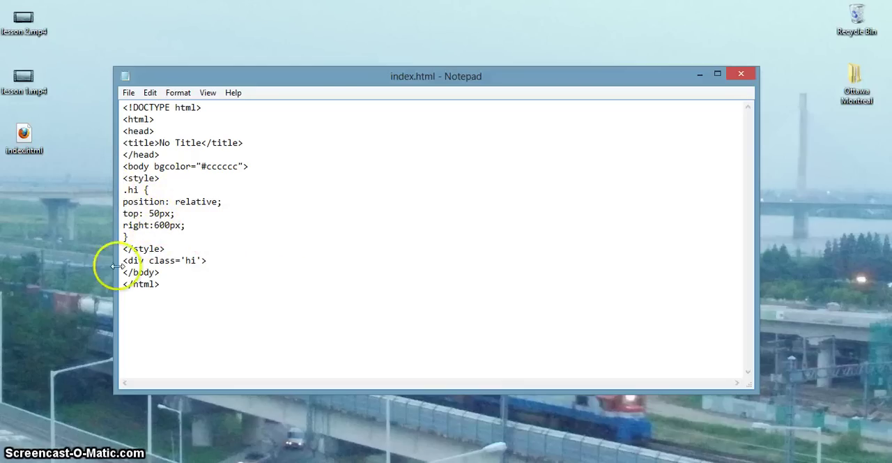
pyautogui.click(230, 260)
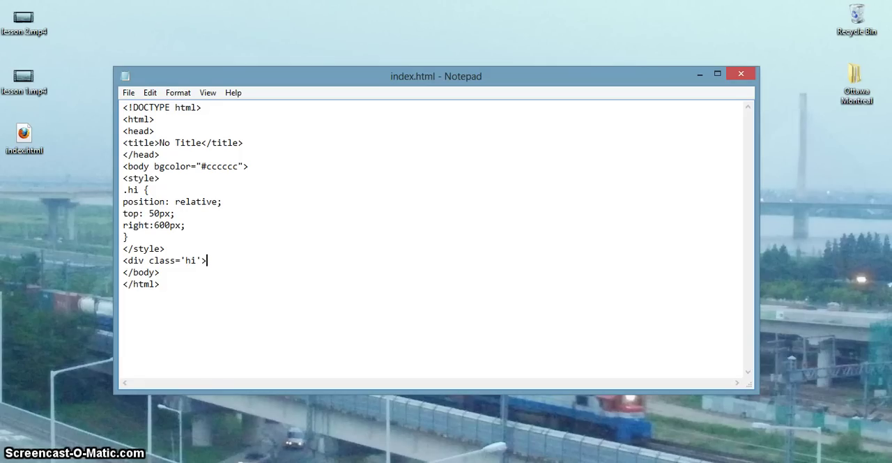
pyautogui.write('This is my text</div>')
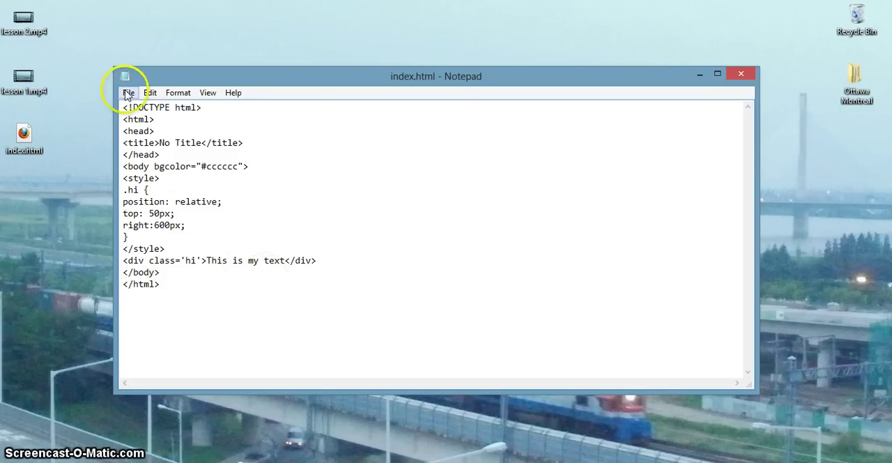
# Save the page and open index.html from the desktop in Firefox.
pyautogui.click(129, 92)
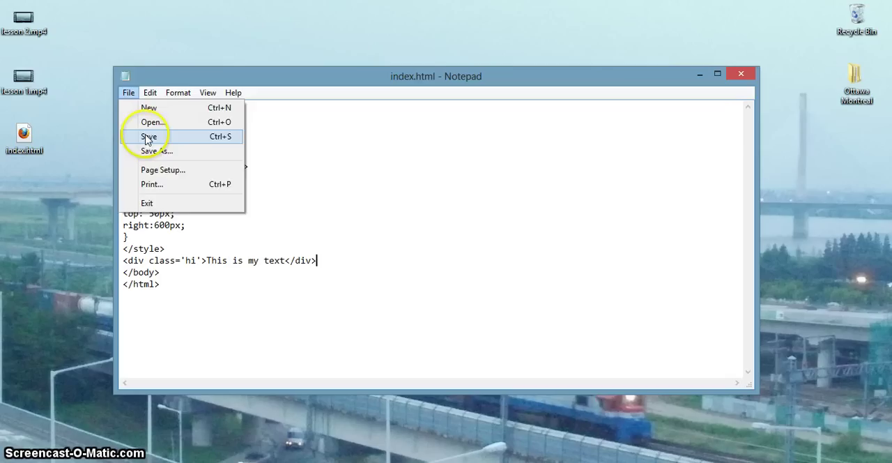
pyautogui.click(148, 136)
pyautogui.click(24, 139)
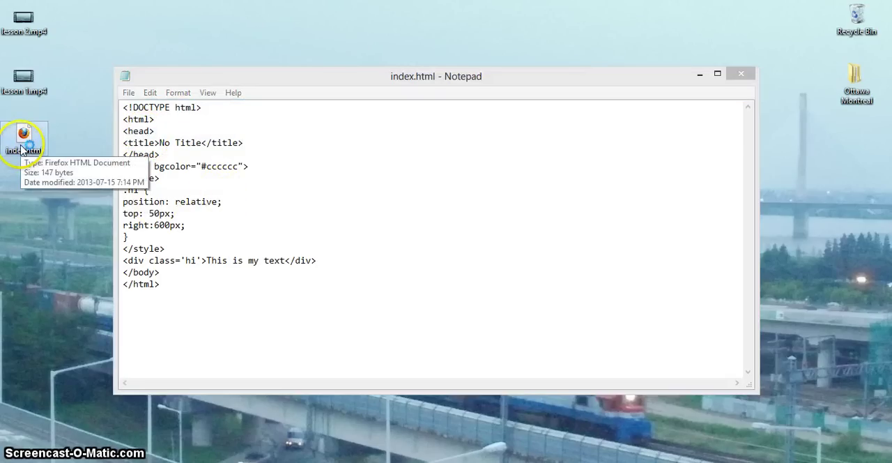
pyautogui.doubleClick(23, 139)
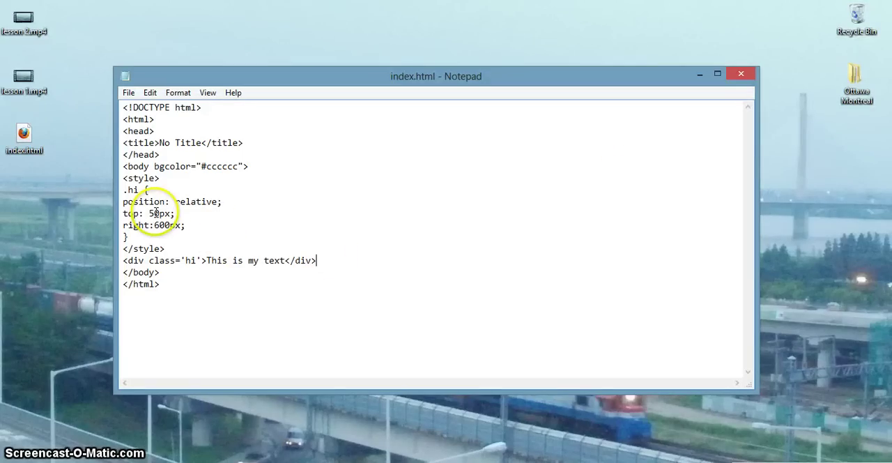
# Change the top offset to -50px, save, and preview the page in Firefox.
pyautogui.click(150, 213)
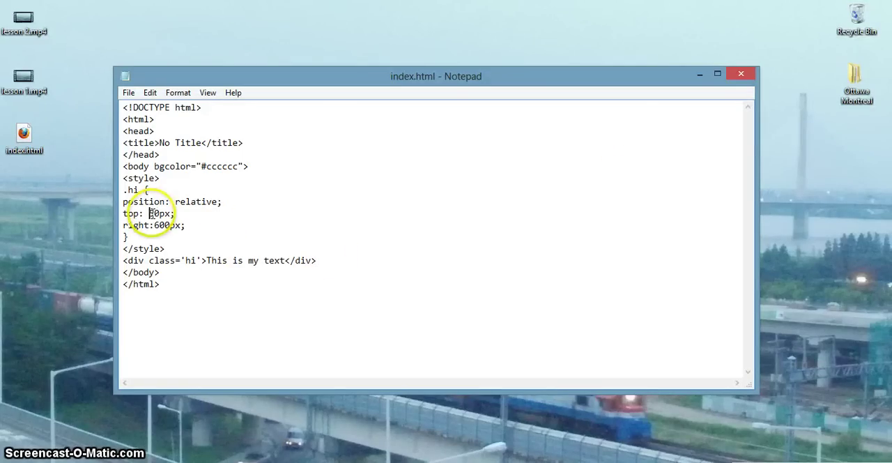
pyautogui.click(129, 92)
pyautogui.click(133, 124)
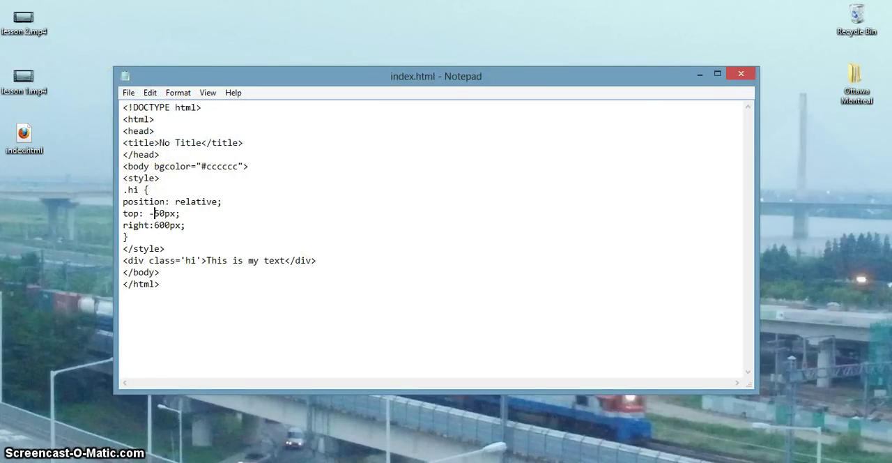
pyautogui.hotkey('alt', 'Tab')
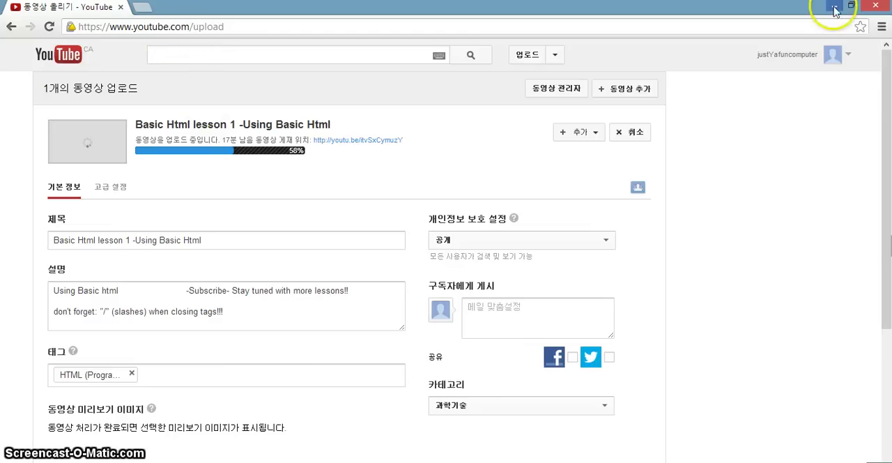
pyautogui.click(834, 8)
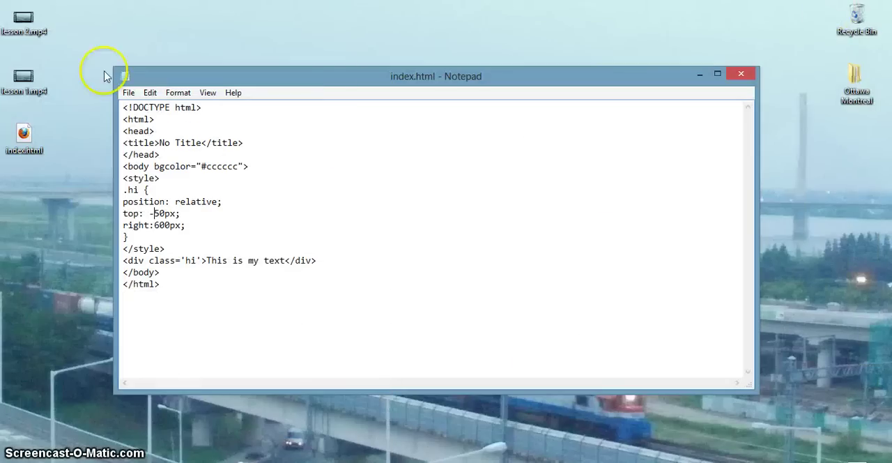
pyautogui.doubleClick(25, 134)
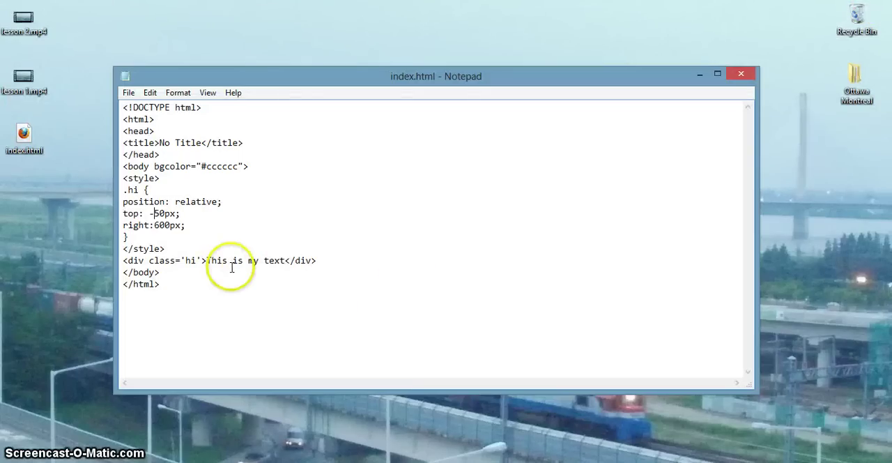
# Add a slash to the div tag, set right to -600px, save, and select index.html.
pyautogui.click(208, 260)
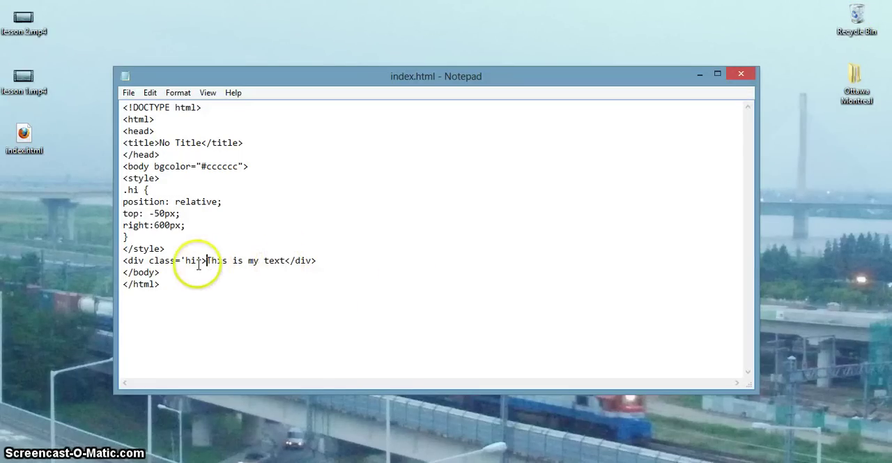
pyautogui.write('/')
pyautogui.click(153, 225)
pyautogui.write('-')
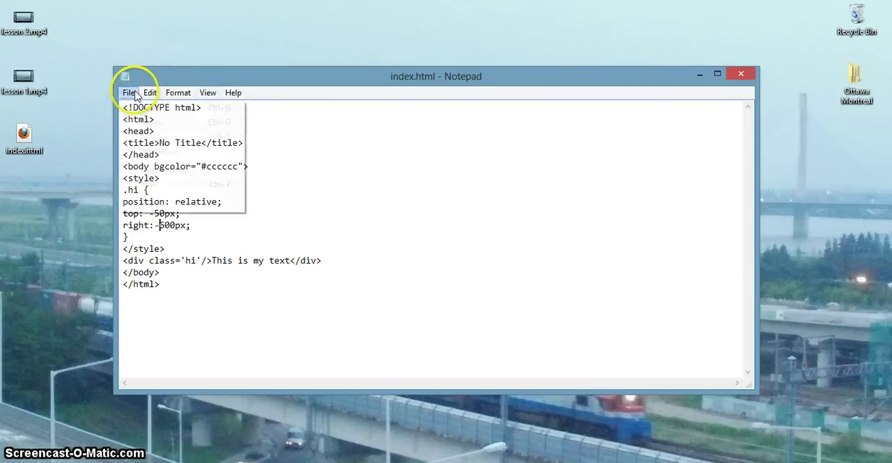
pyautogui.click(128, 92)
pyautogui.click(144, 136)
pyautogui.click(24, 140)
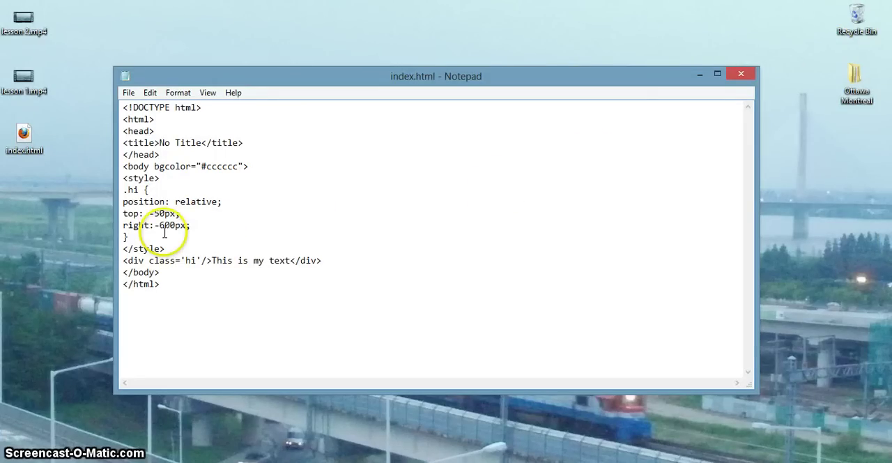
# Add height: 100px and length: 100px lines to the .hi rule.
pyautogui.click(237, 202)
pyautogui.press('Return')
pyautogui.write('height:')
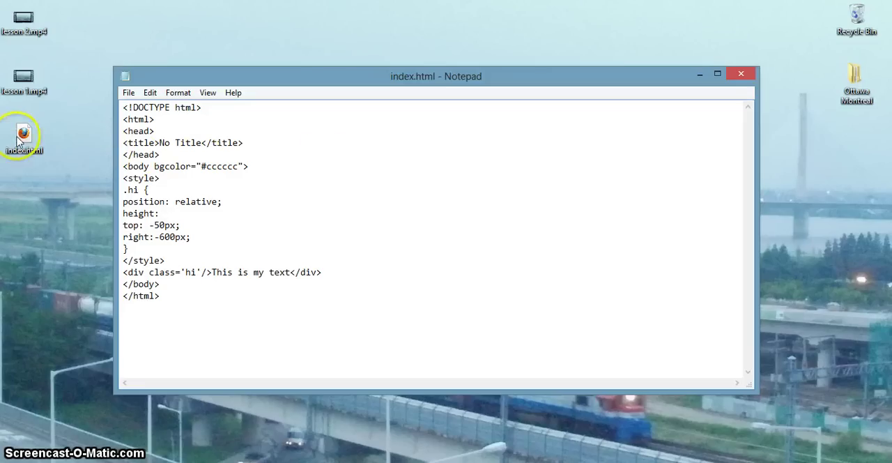
pyautogui.moveTo(24, 134)
pyautogui.mouseDown()
pyautogui.moveTo(55, 136)
pyautogui.moveTo(28, 139)
pyautogui.mouseUp()
pyautogui.click(171, 213)
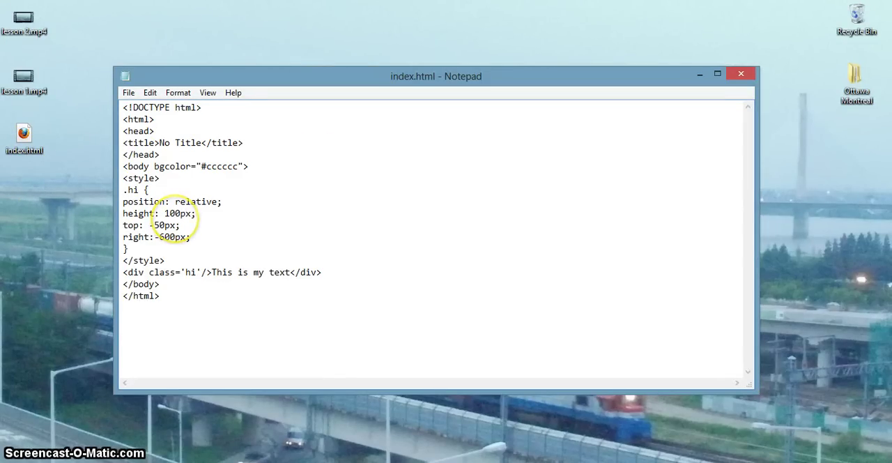
pyautogui.press('Return')
pyautogui.write('leng')
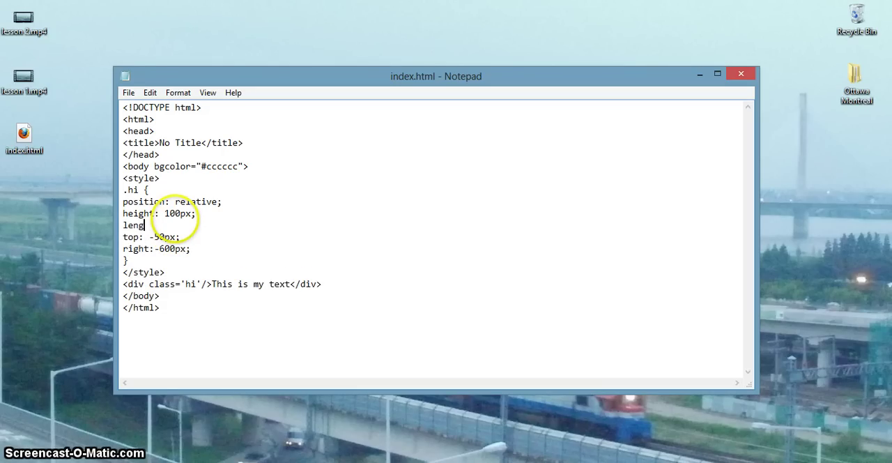
pyautogui.write('h: 100px')
pyautogui.write(';')
# Save, preview index.html in Firefox, then select 'class' in the div tag.
pyautogui.click(128, 92)
pyautogui.click(142, 137)
pyautogui.click(23, 136)
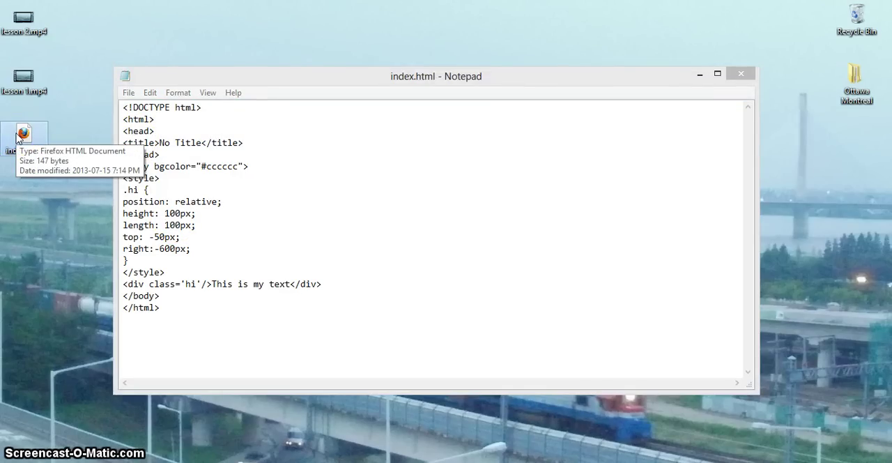
pyautogui.doubleClick(18, 138)
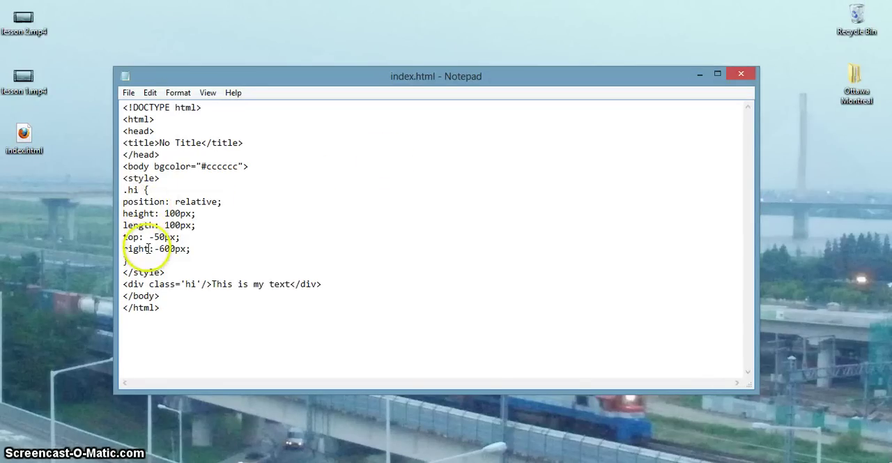
pyautogui.click(145, 283)
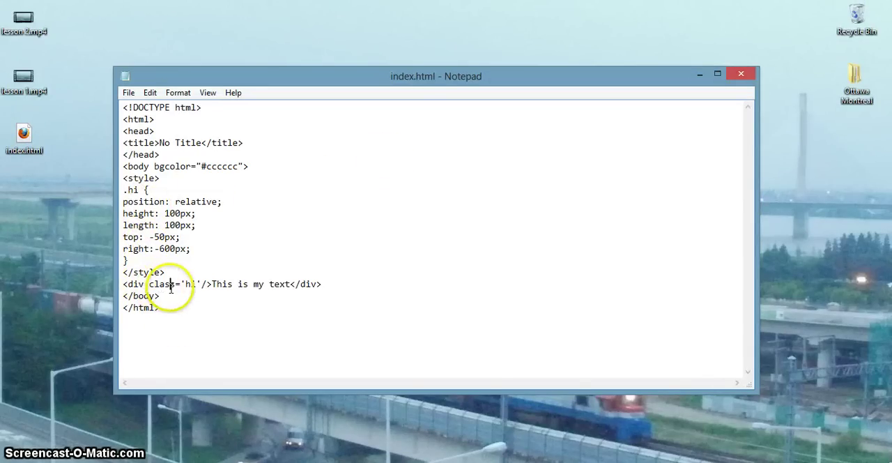
pyautogui.moveTo(174, 284); pyautogui.dragTo(151, 284)
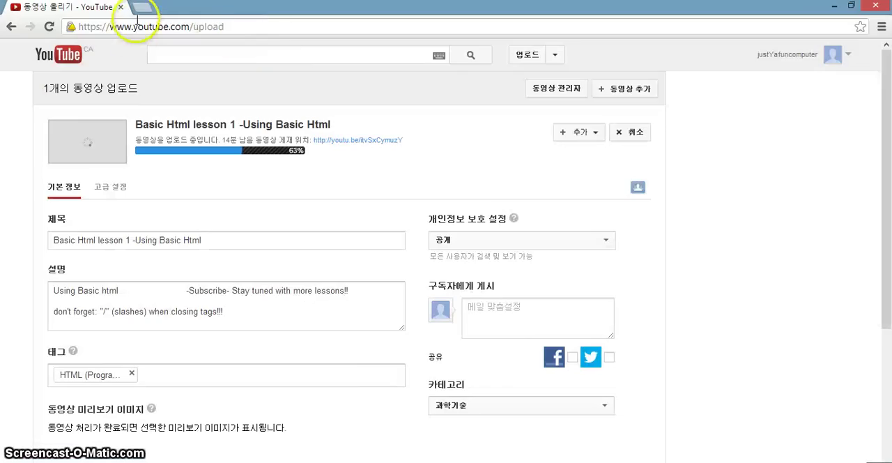
pyautogui.click(141, 7)
pyautogui.write('w')
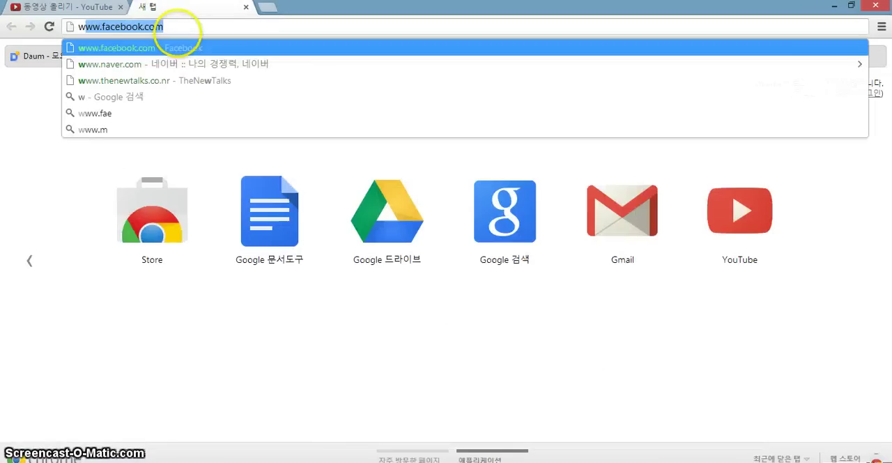
pyautogui.write('ww.thenew')
pyautogui.press('Return')
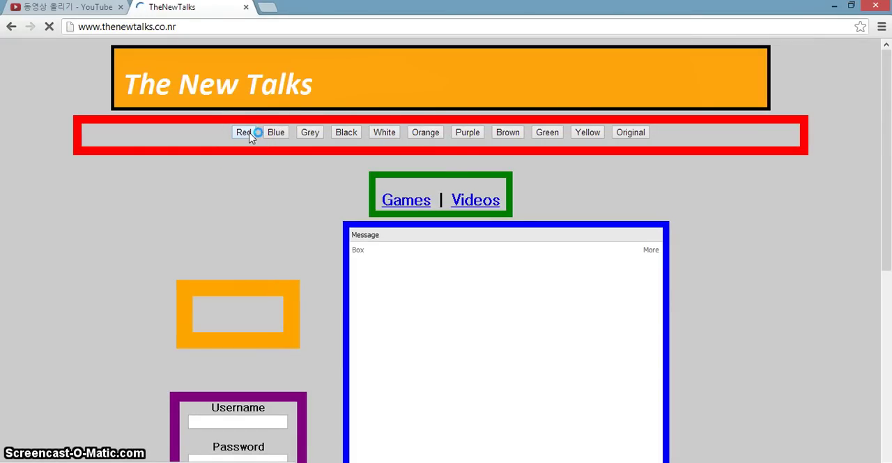
pyautogui.click(880, 27)
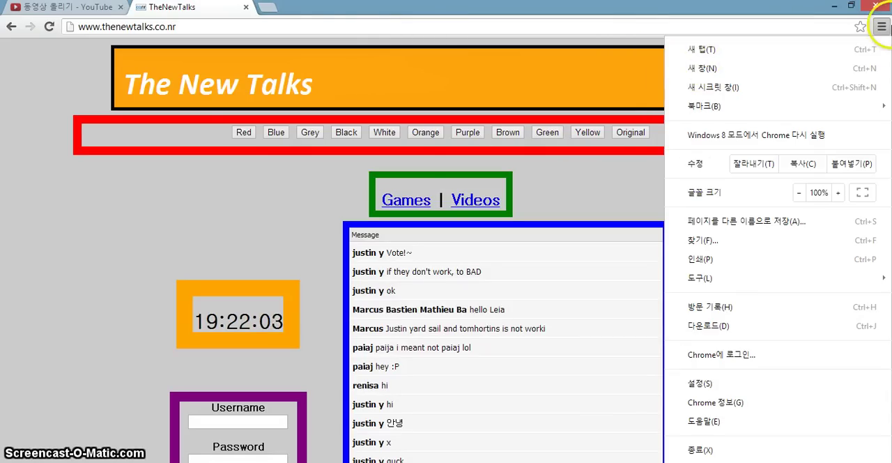
pyautogui.click(882, 28)
pyautogui.click(882, 28)
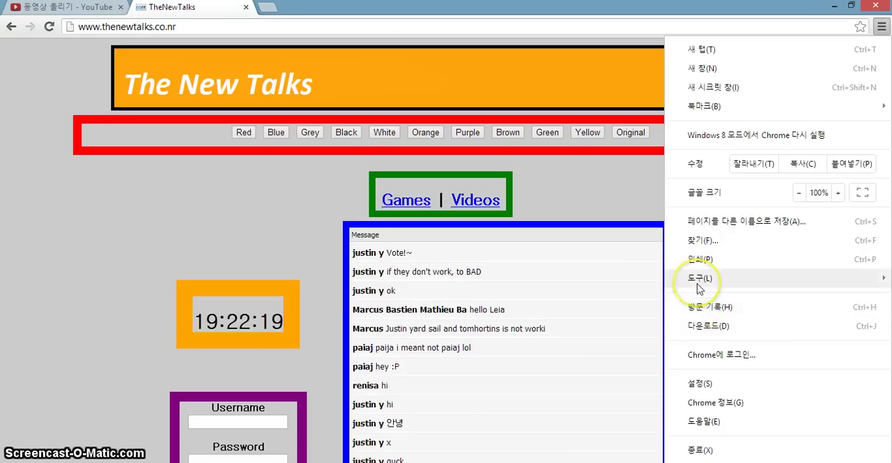
pyautogui.moveTo(700, 277)
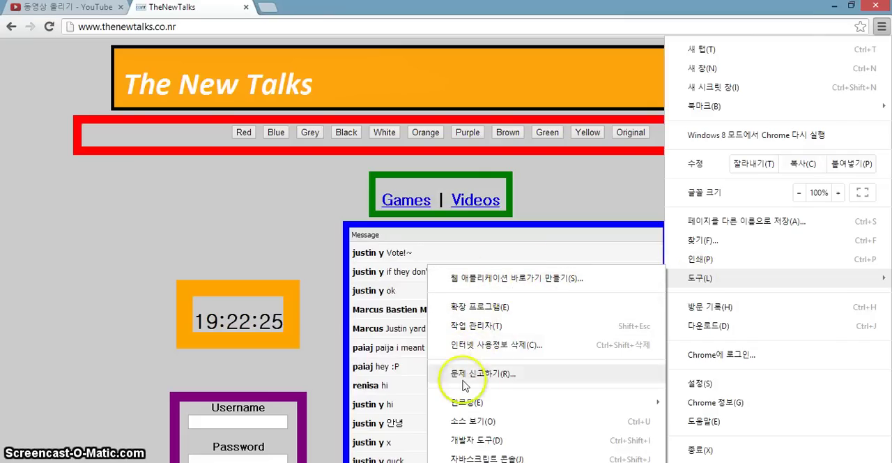
# View the co.nr site's source, select its top lines, then close that tab.
pyautogui.click(458, 421)
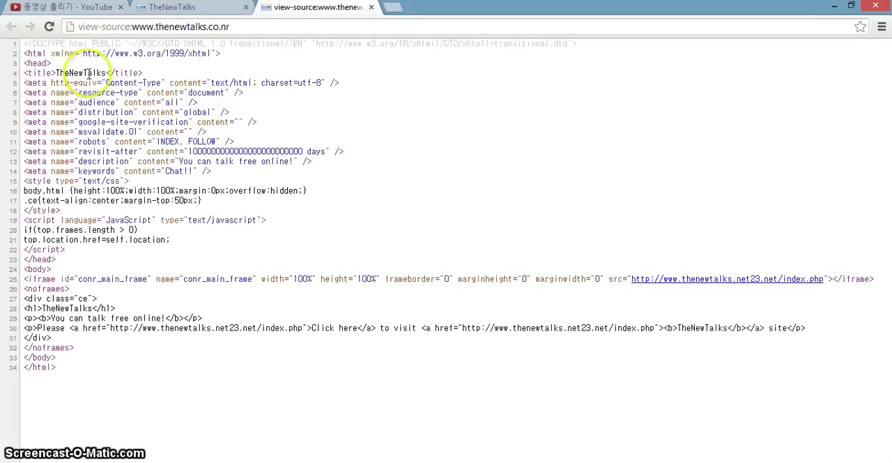
pyautogui.moveTo(24, 53); pyautogui.dragTo(135, 164)
pyautogui.click(135, 164)
pyautogui.click(371, 7)
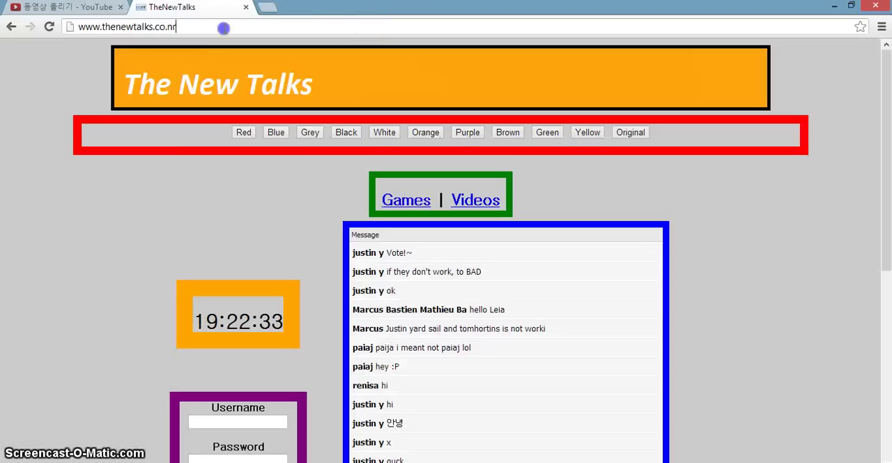
# Load the net23.net version of the site and view its source.
pyautogui.press('BackSpace')
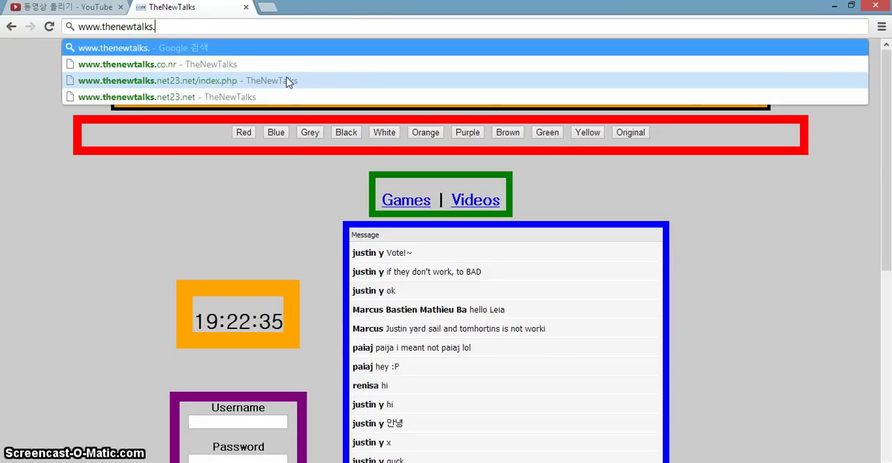
pyautogui.write('net23.net')
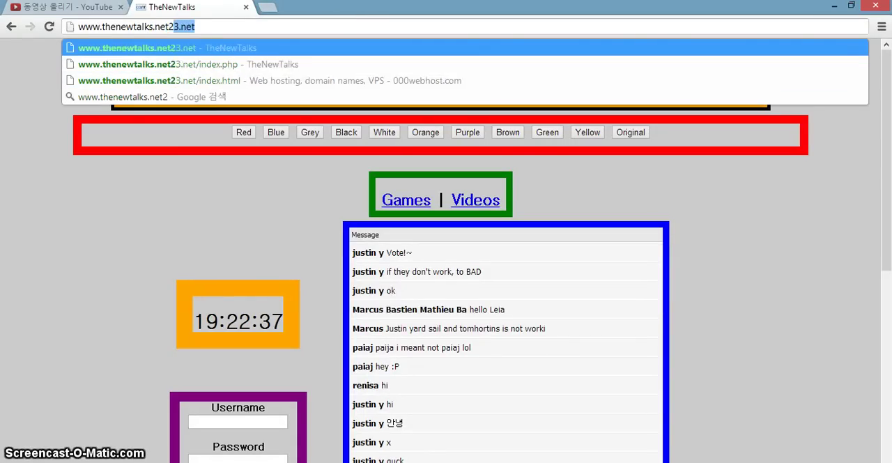
pyautogui.press('Return')
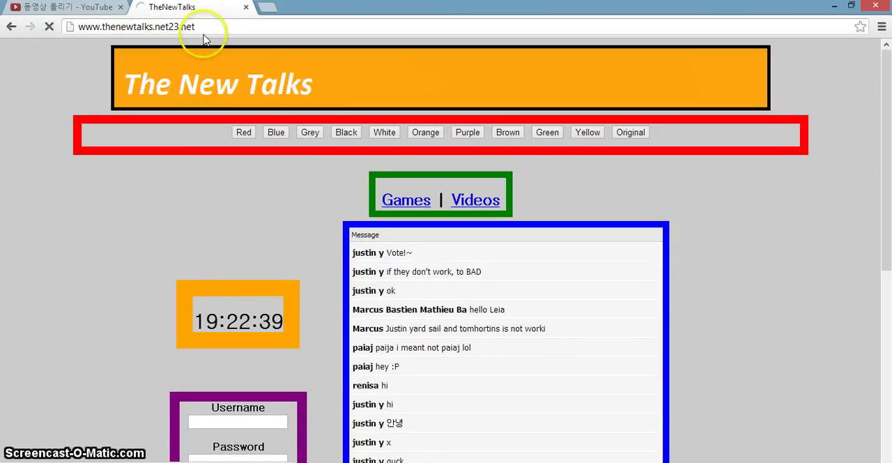
pyautogui.click(881, 27)
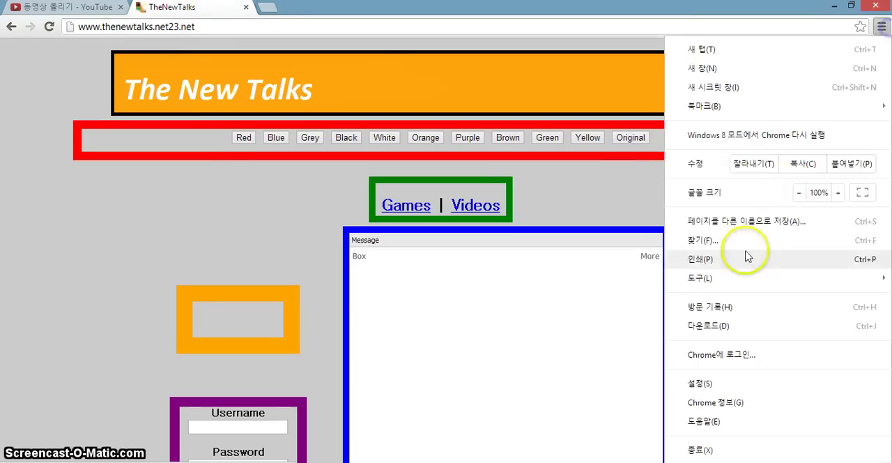
pyautogui.moveTo(700, 278)
pyautogui.click(477, 421)
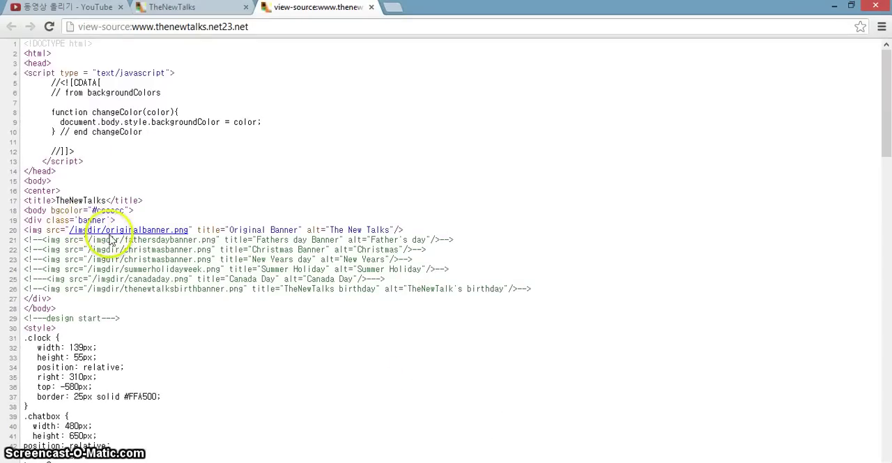
pyautogui.scroll(-10, 209, 320)
pyautogui.scroll(-5, 209, 321)
pyautogui.scroll(5, 193, 315)
pyautogui.scroll(-2, 193, 315)
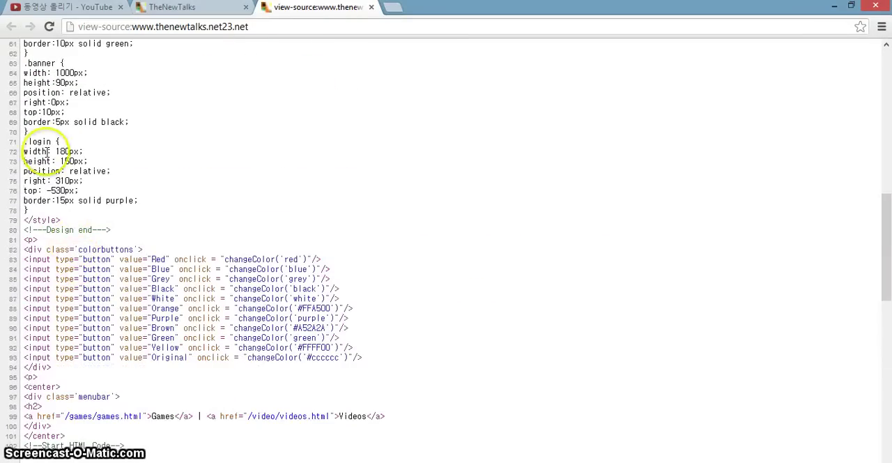
pyautogui.scroll(-4, 150, 282)
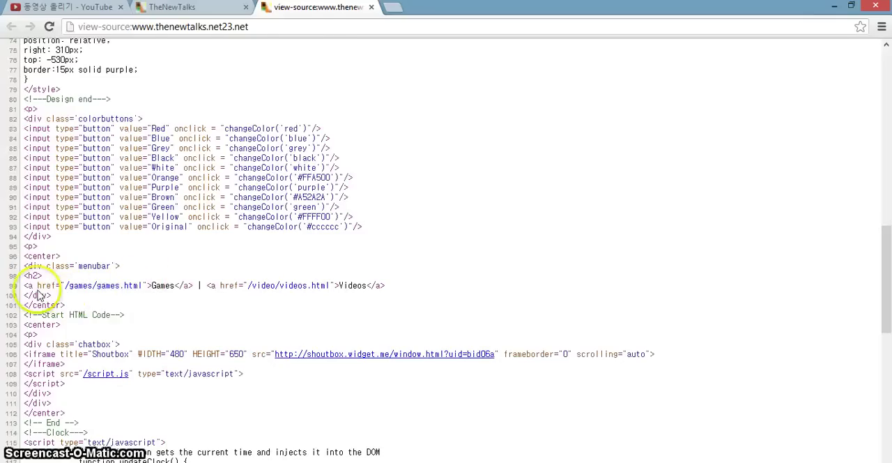
pyautogui.scroll(-5, 39, 292)
pyautogui.scroll(-5, 38, 307)
pyautogui.scroll(-5, 36, 317)
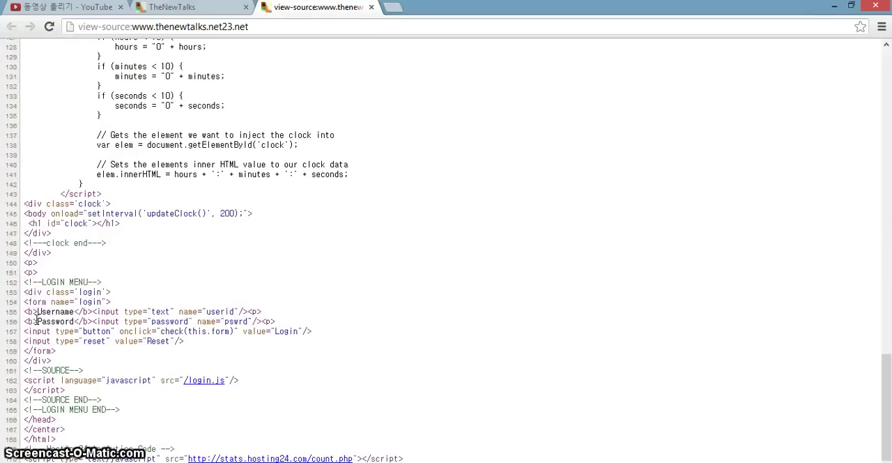
# Highlight the login div and login form lines in the page source.
pyautogui.moveTo(83, 292); pyautogui.dragTo(31, 292)
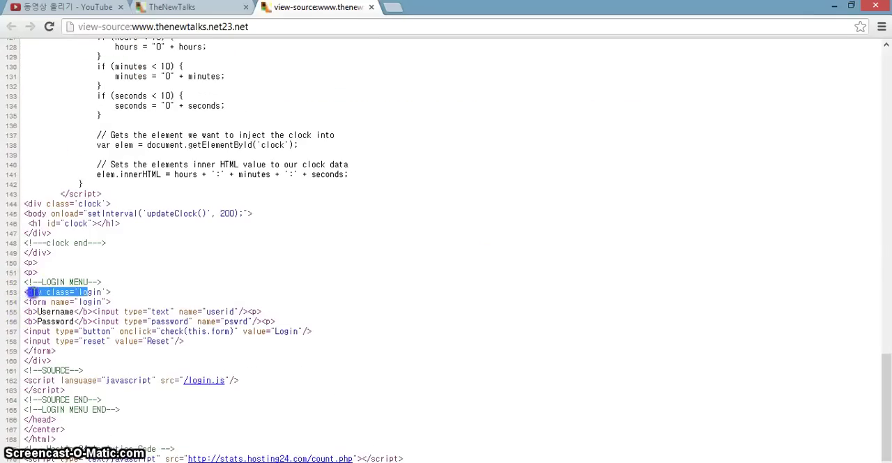
pyautogui.click(97, 293)
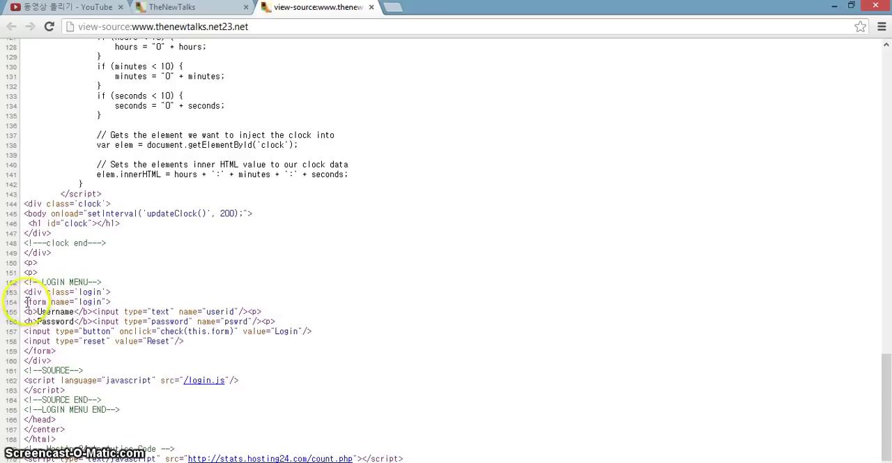
pyautogui.moveTo(25, 302); pyautogui.dragTo(104, 301)
pyautogui.click(112, 307)
pyautogui.tripleClick(111, 306)
pyautogui.click(67, 302)
pyautogui.scroll(5, 52, 299)
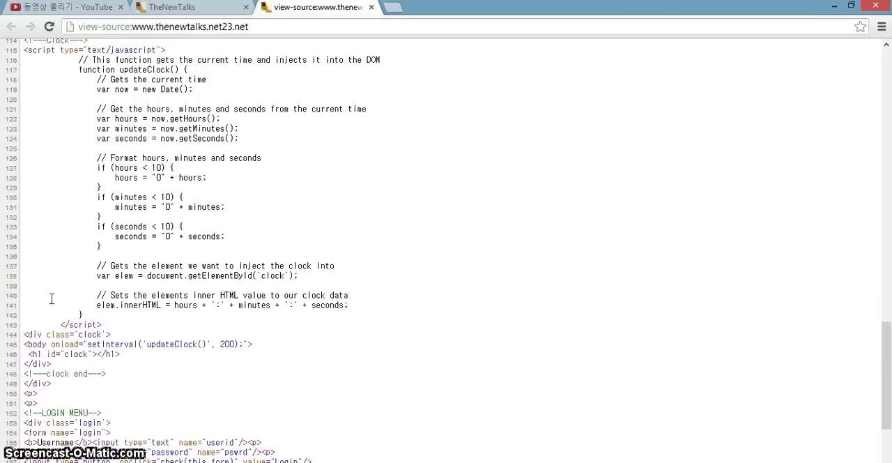
pyautogui.scroll(4, 56, 299)
pyautogui.scroll(3, 67, 296)
pyautogui.scroll(-5, 67, 296)
pyautogui.click(49, 398)
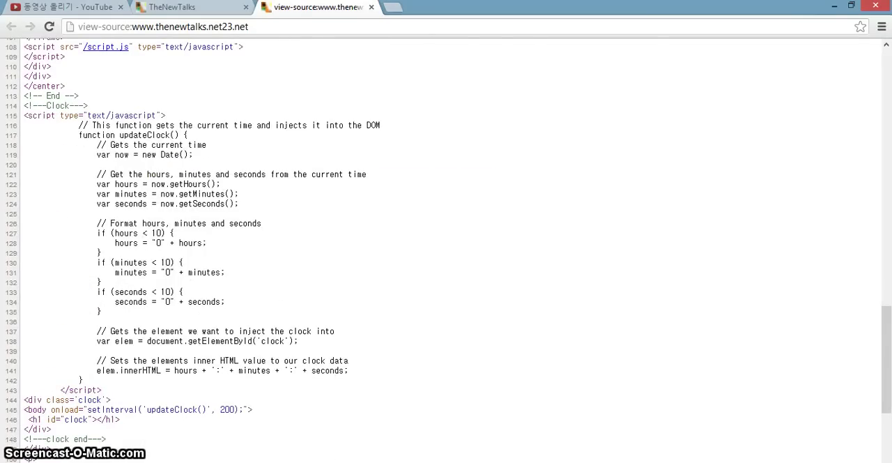
pyautogui.hotkey('alt', 'Tab')
# Remove the stray slash from the div tag.
pyautogui.click(196, 284)
pyautogui.click(207, 284)
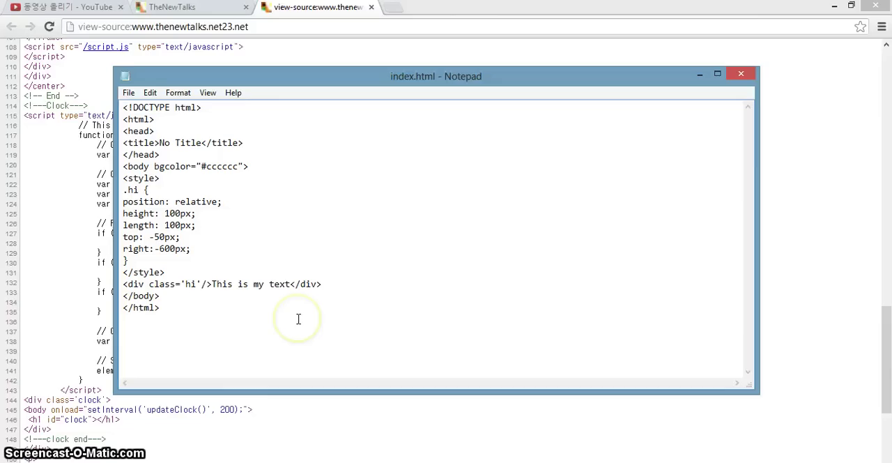
pyautogui.press('BackSpace')
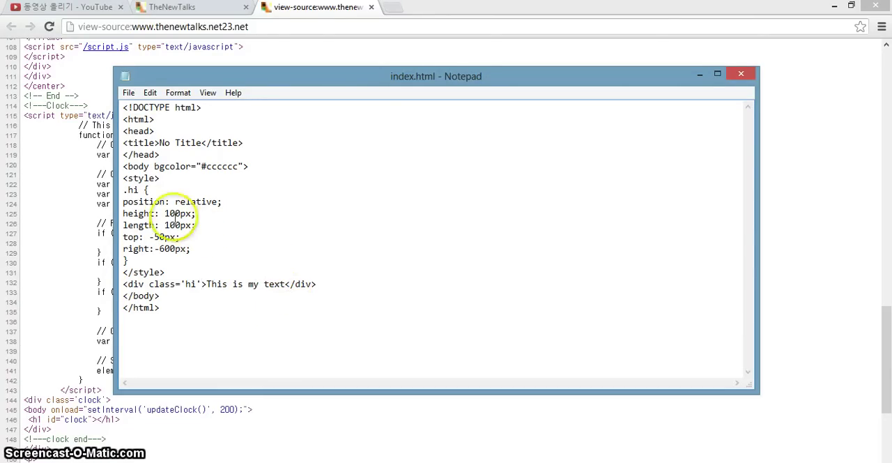
# Rename class hi to text in the CSS rule and the div, and save.
pyautogui.doubleClick(134, 190)
pyautogui.press('BackSpace')
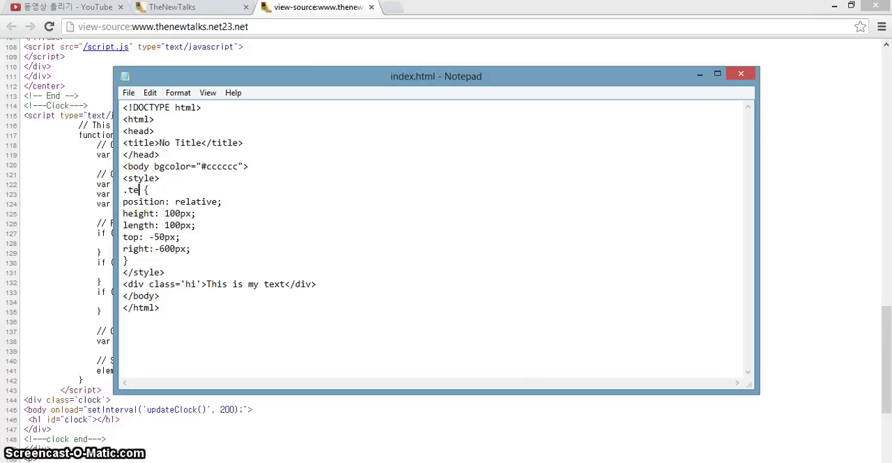
pyautogui.write('t')
pyautogui.doubleClick(189, 284)
pyautogui.press('BackSpace')
pyautogui.write('text')
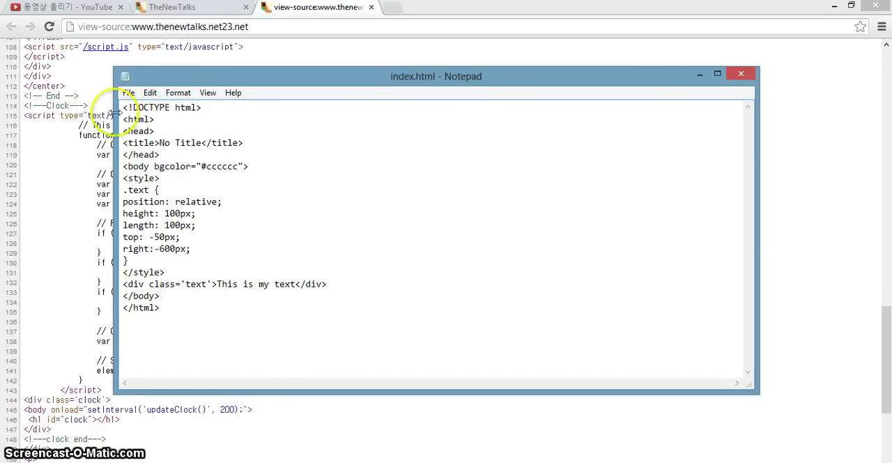
pyautogui.click(129, 92)
pyautogui.click(148, 137)
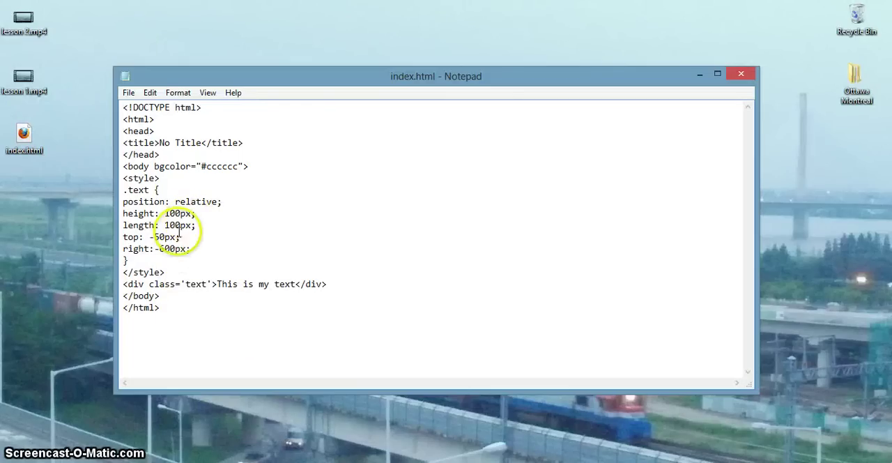
# Delete the top and right offset lines, save, and preview index.html in Firefox.
pyautogui.moveTo(191, 249)
pyautogui.mouseDown()
pyautogui.moveTo(145, 249)
pyautogui.moveTo(123, 237)
pyautogui.mouseUp()
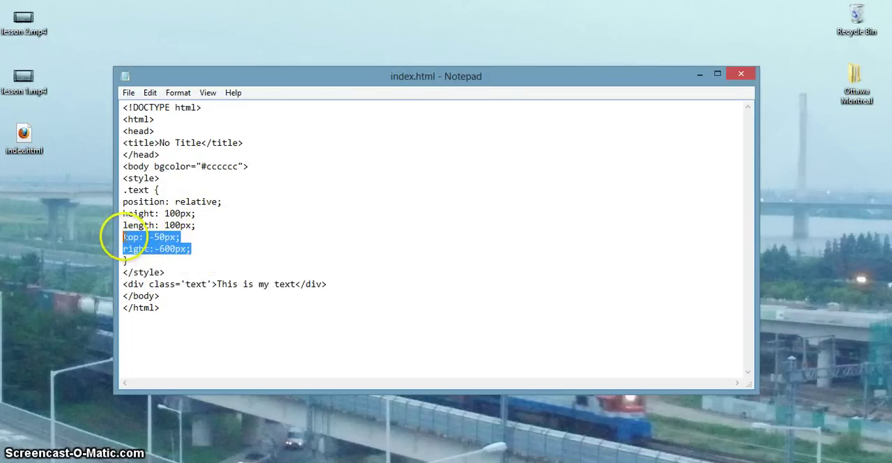
pyautogui.press('Delete')
pyautogui.click(129, 92)
pyautogui.click(147, 136)
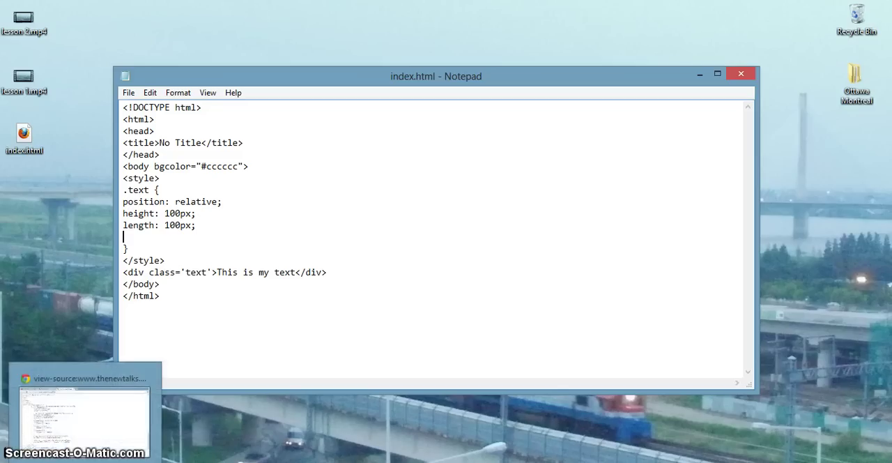
pyautogui.click(128, 92)
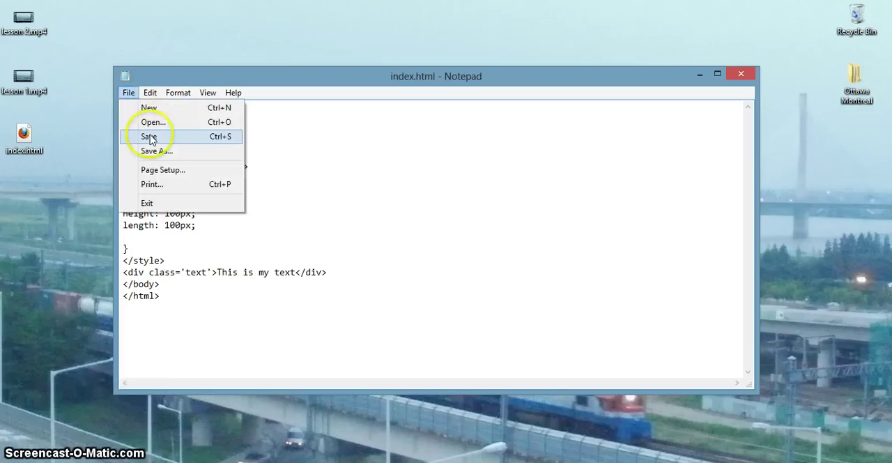
pyautogui.click(148, 136)
pyautogui.click(24, 136)
pyautogui.doubleClick(25, 136)
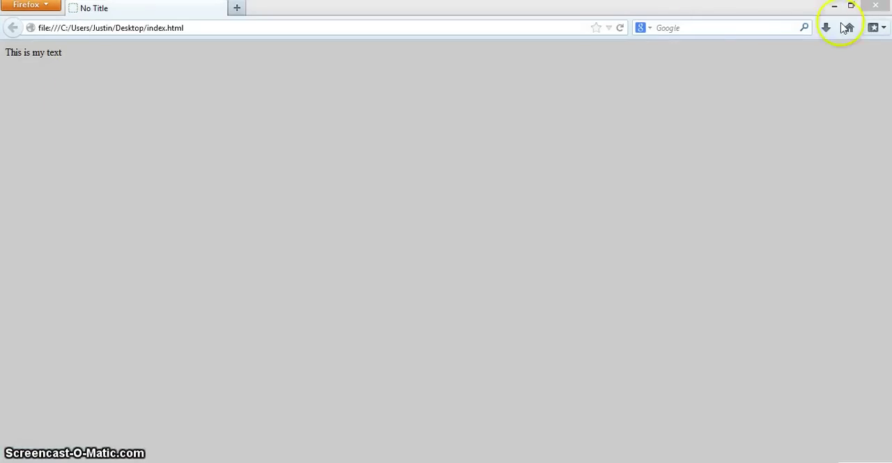
# Add left: 10px to the .text rule, save, and reopen the page in Firefox.
pyautogui.click(875, 5)
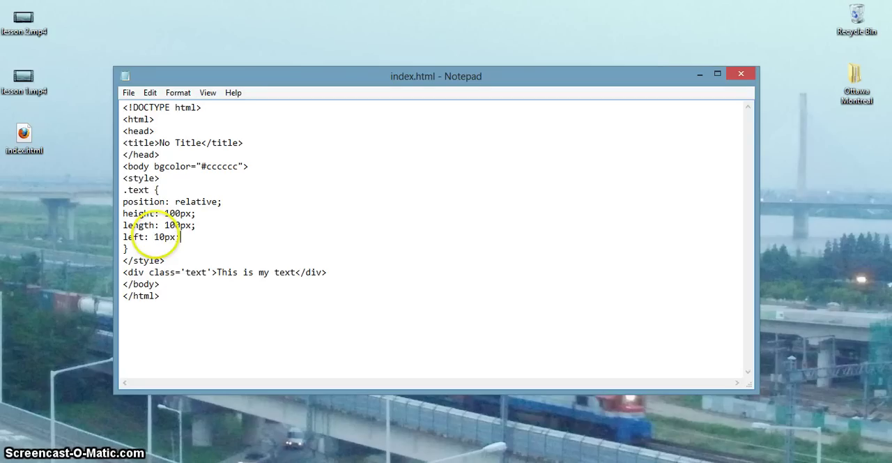
pyautogui.click(128, 92)
pyautogui.click(143, 137)
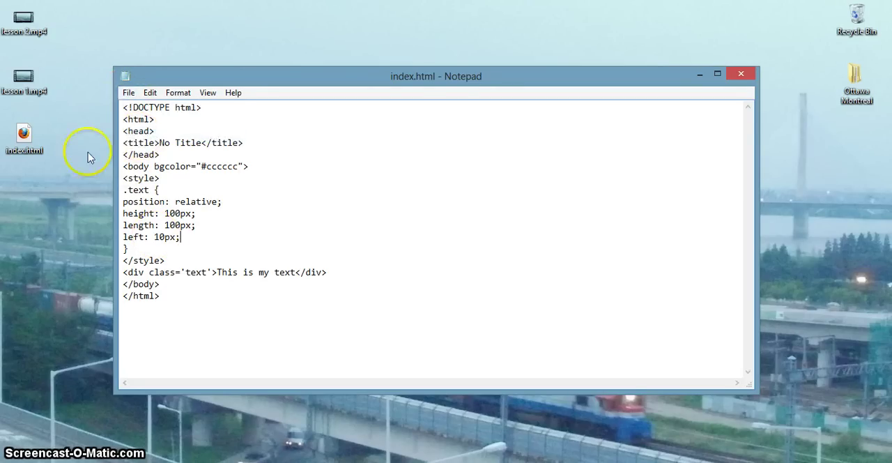
pyautogui.doubleClick(24, 139)
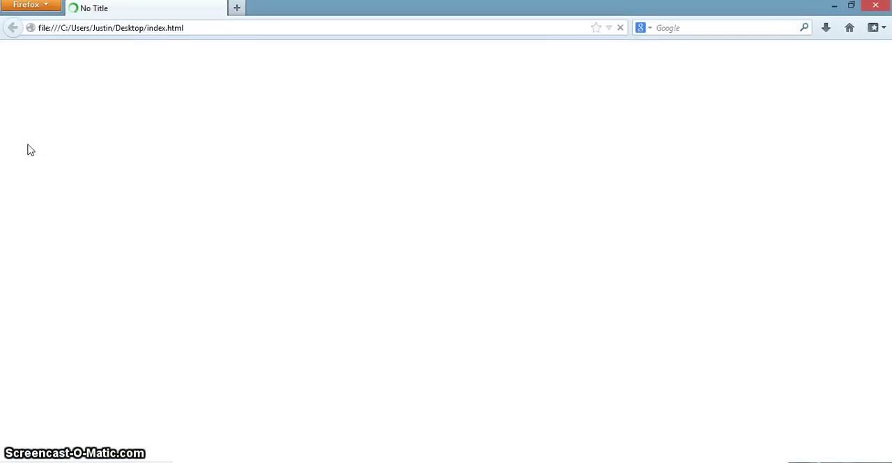
pyautogui.hotkey('alt', 'Tab')
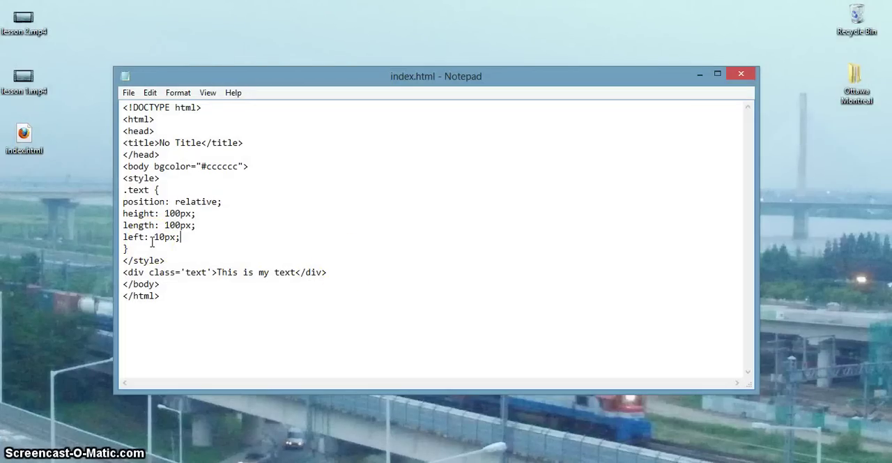
# Preview the page, then add a top: 10px offset to .text and save.
pyautogui.click(24, 137)
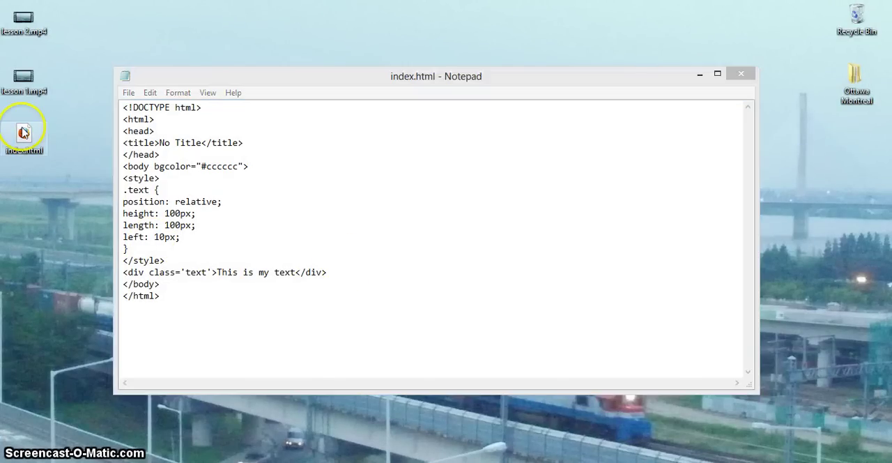
pyautogui.doubleClick(24, 138)
pyautogui.write('0')
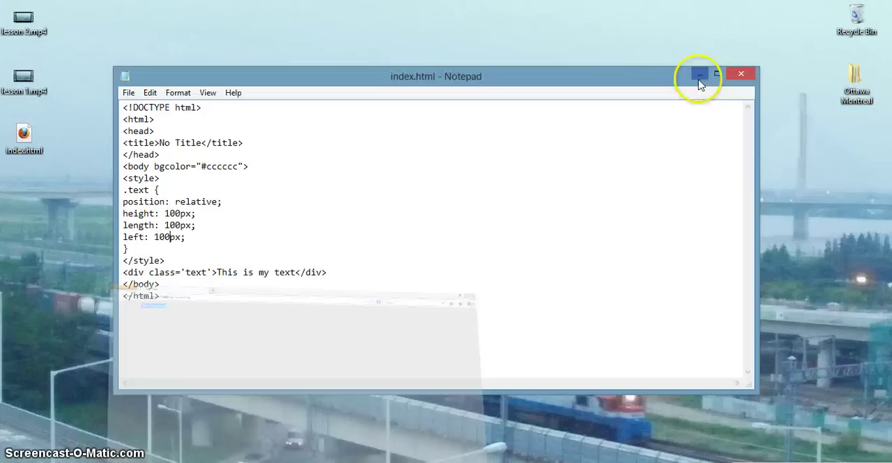
pyautogui.click(200, 225)
pyautogui.press('Return')
pyautogui.write('top:')
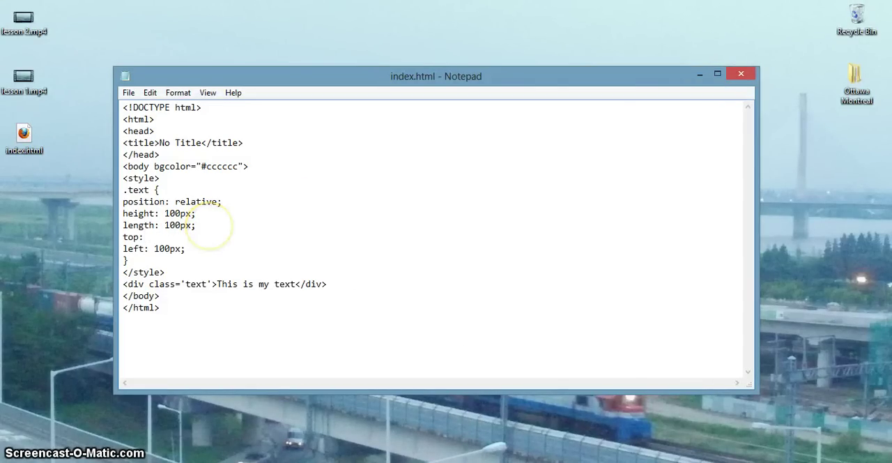
pyautogui.write(' 1')
pyautogui.write(';')
pyautogui.click(167, 237)
pyautogui.press('BackSpace')
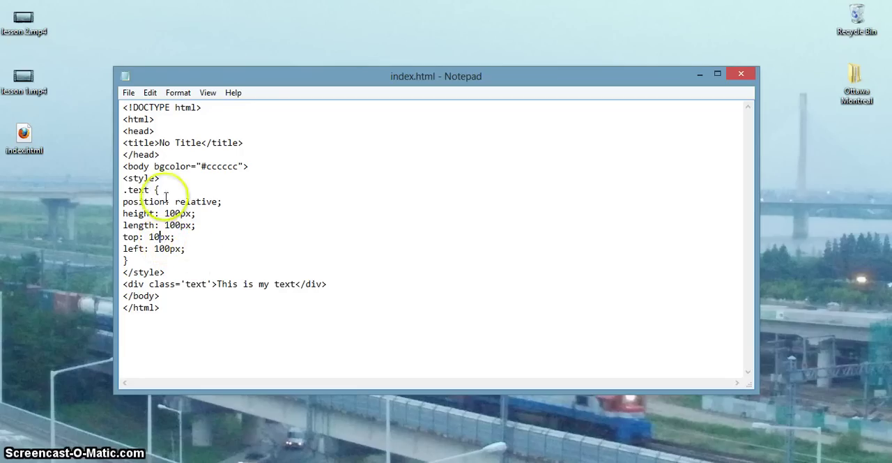
pyautogui.click(129, 92)
pyautogui.click(133, 136)
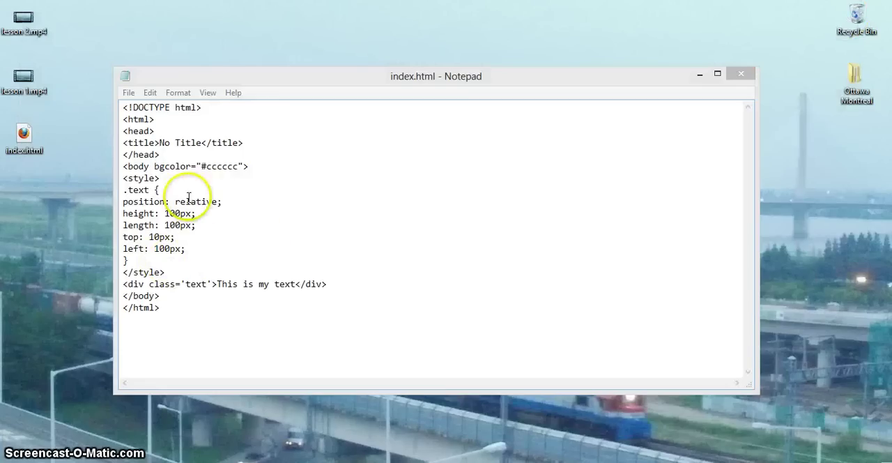
# Change the .text top offset to 100px and save the page.
pyautogui.click(155, 238)
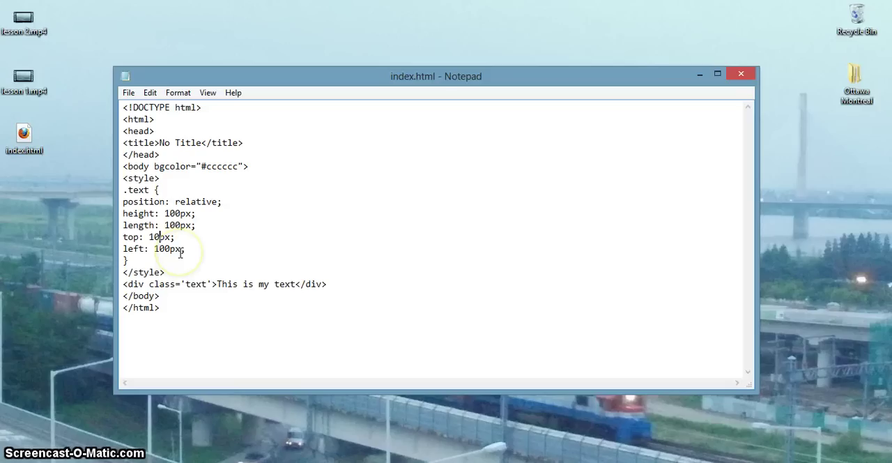
pyautogui.write('0')
pyautogui.click(129, 92)
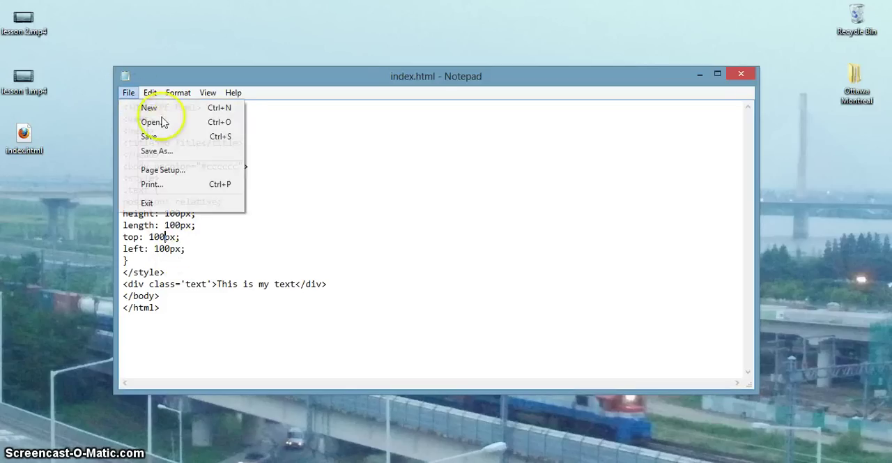
pyautogui.click(148, 136)
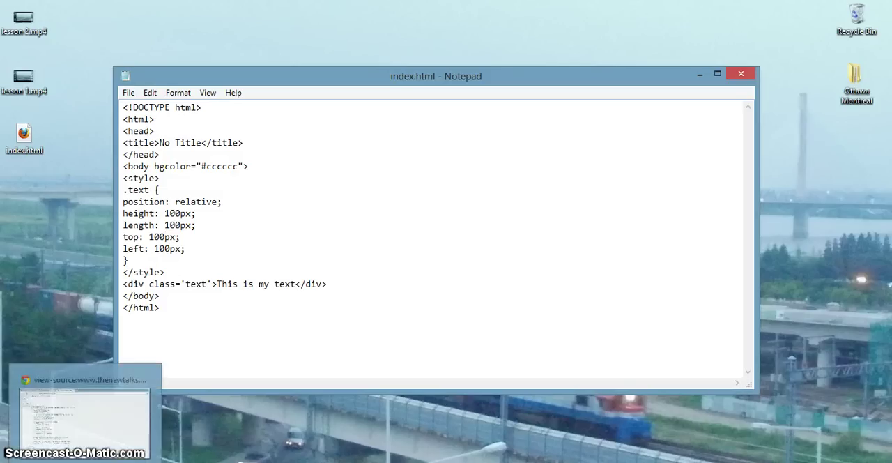
pyautogui.click(128, 91)
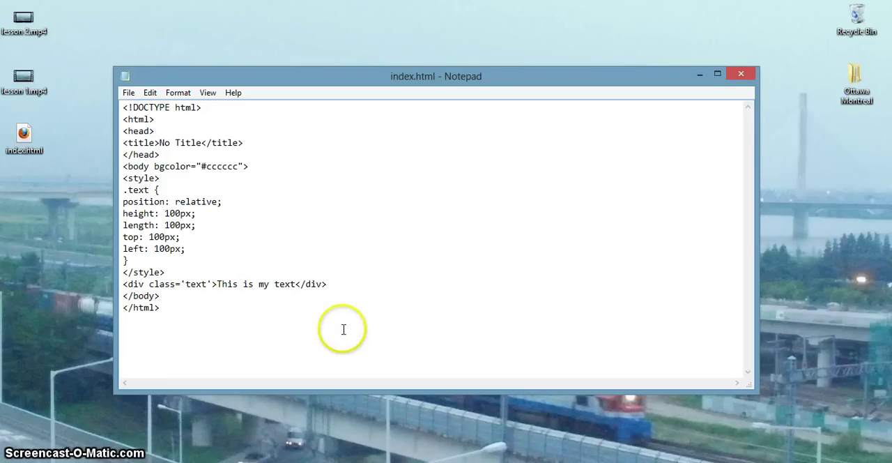
# Add <marquee>Text this is marquee</marquee> after the div line and save.
pyautogui.click(217, 284)
pyautogui.write('=aa')
pyautogui.press('BackSpace')
pyautogui.press('BackSpace')
pyautogui.press('BackSpace')
pyautogui.click(411, 282)
pyautogui.write('<marquee')
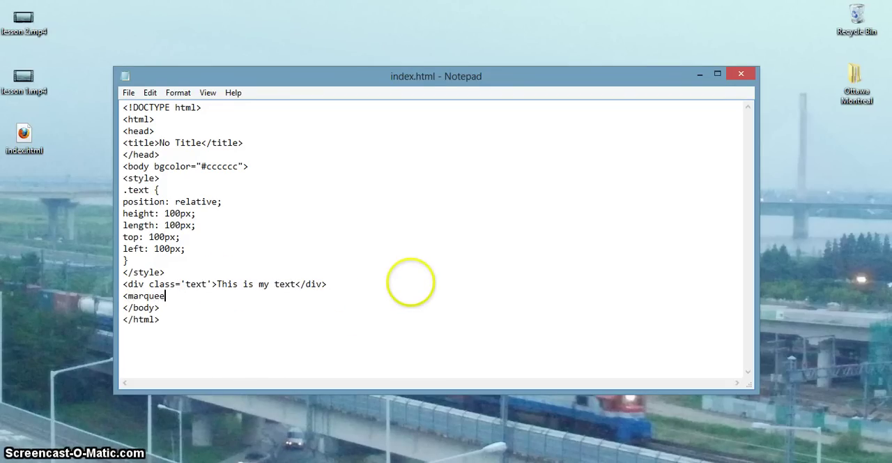
pyautogui.write('>Te')
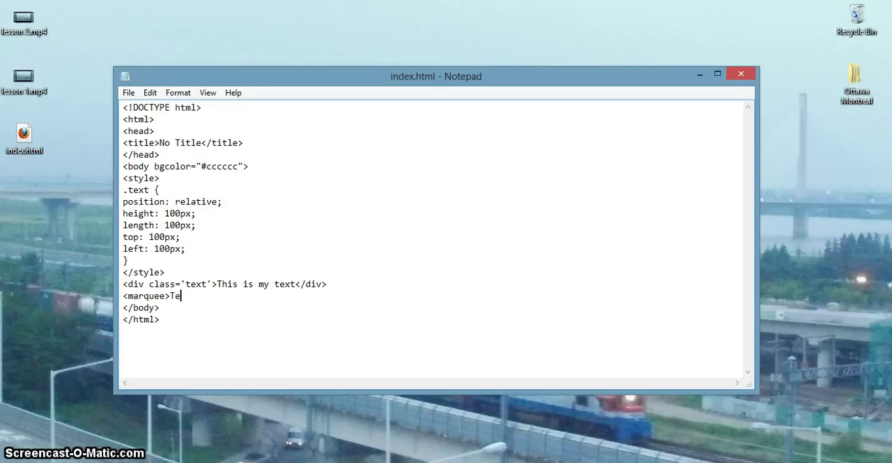
pyautogui.write('xt this is marquee</')
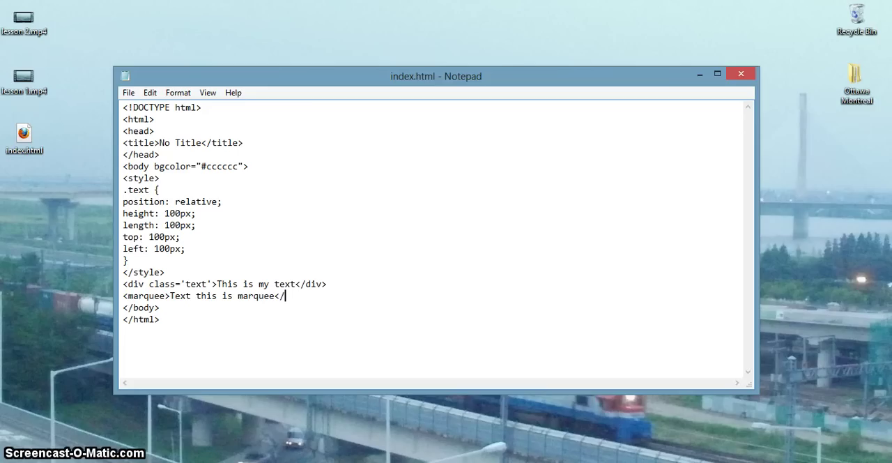
pyautogui.write('>')
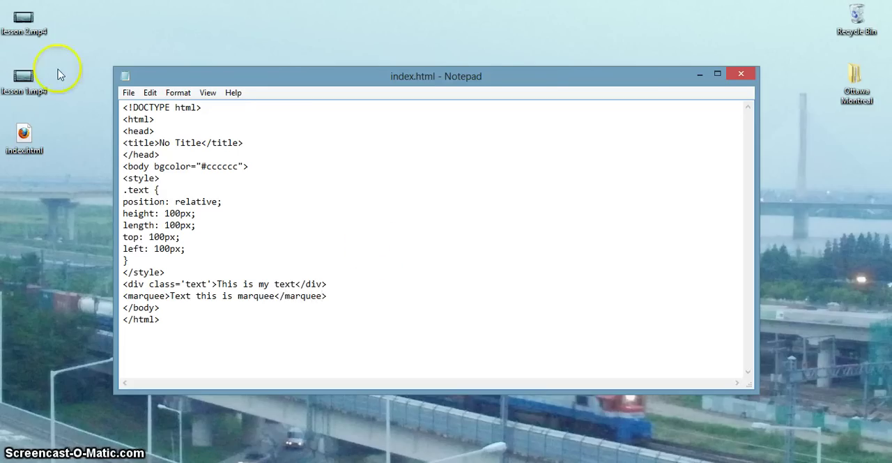
pyautogui.click(128, 92)
pyautogui.click(148, 136)
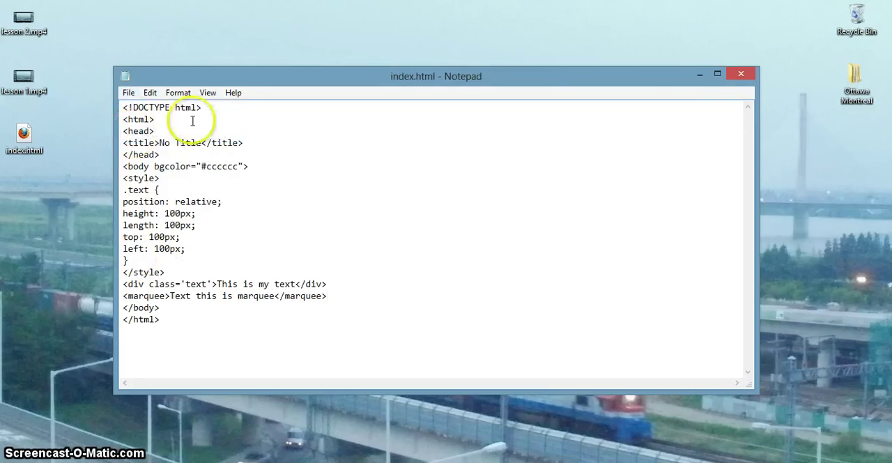
# Open index.html in Firefox, view the offset text and marquee, then close it.
pyautogui.click(23, 139)
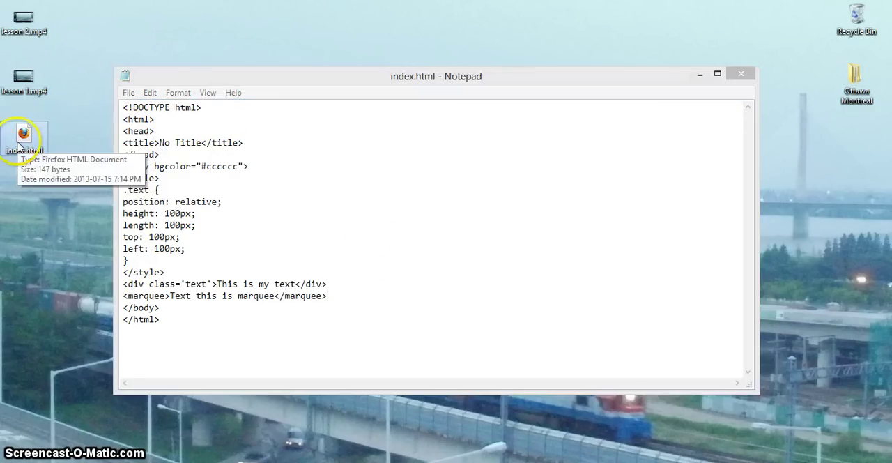
pyautogui.doubleClick(23, 139)
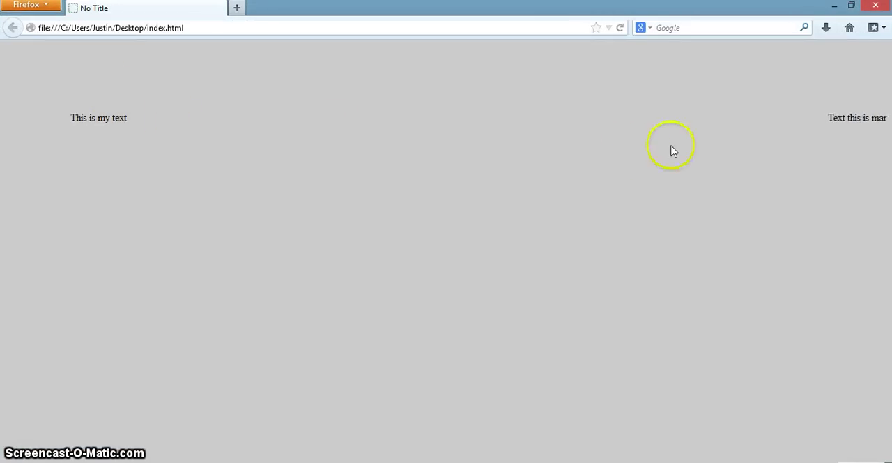
pyautogui.click(829, 122)
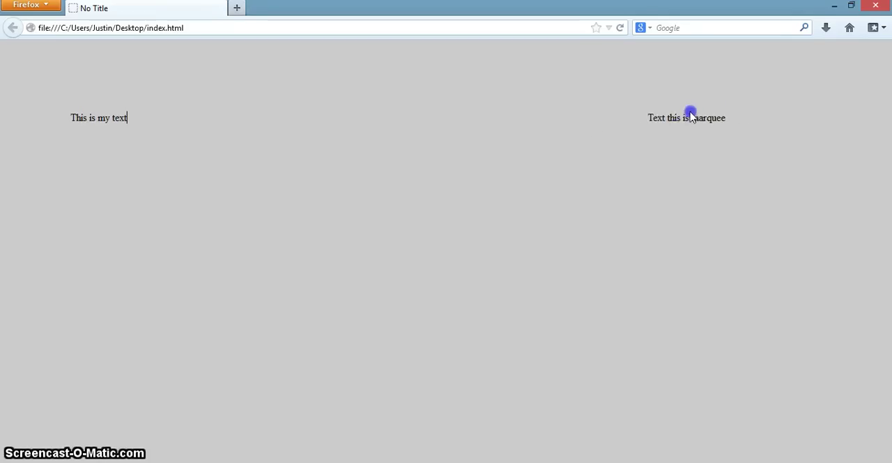
pyautogui.click(129, 118)
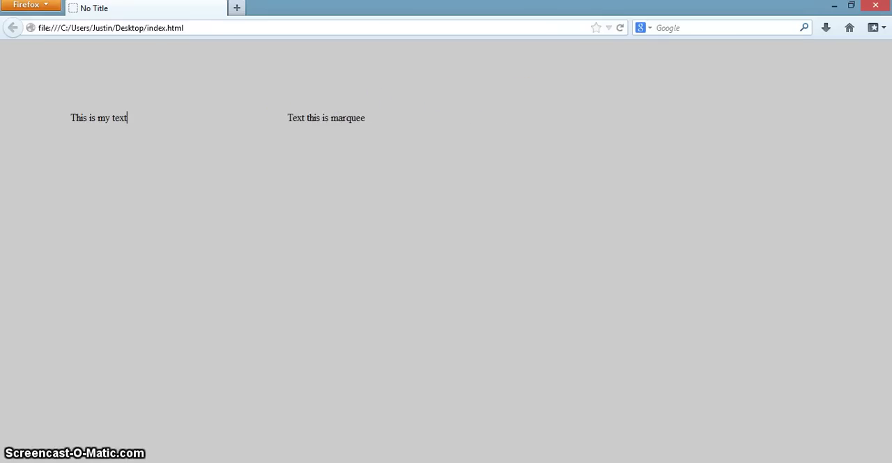
pyautogui.click(875, 6)
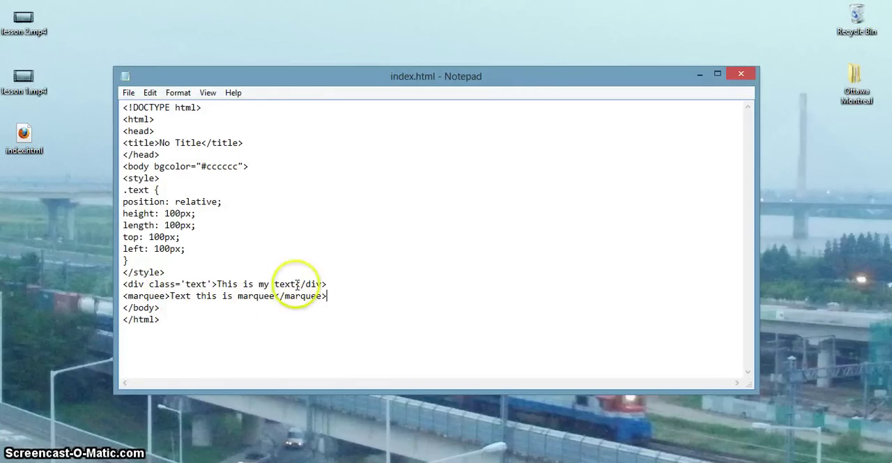
# Cut the marquee line and paste it inside the div before 'This is my text'.
pyautogui.moveTo(327, 296); pyautogui.dragTo(125, 297)
pyautogui.rightClick(126, 297)
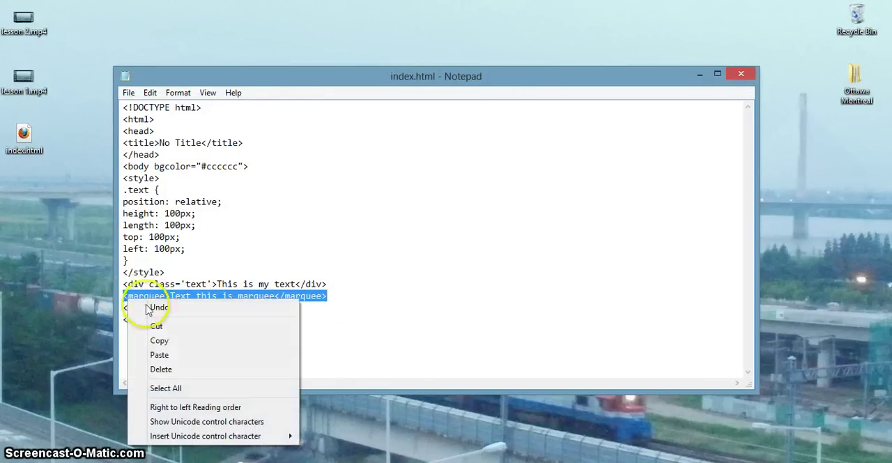
pyautogui.click(159, 327)
pyautogui.click(218, 284)
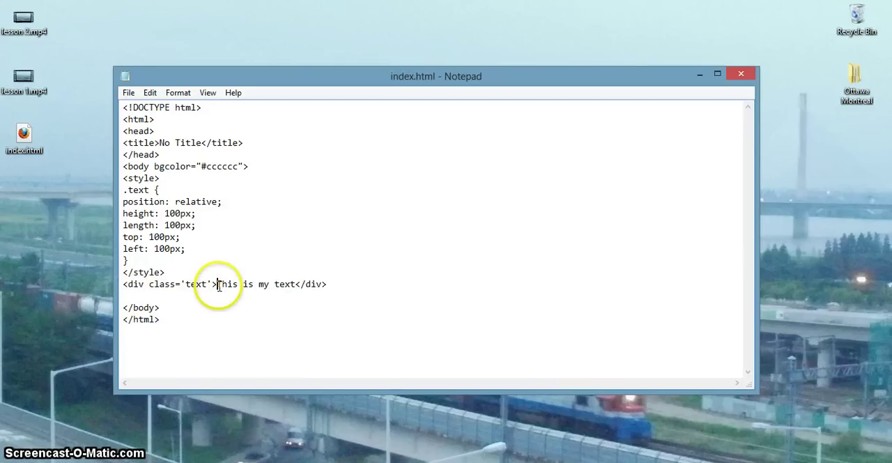
pyautogui.rightClick(219, 284)
pyautogui.click(251, 339)
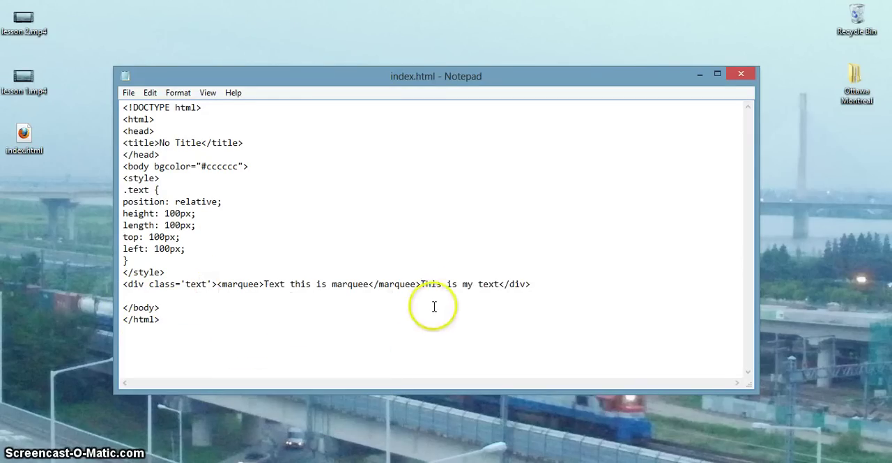
# Delete 'This is my text' from the div and save the page.
pyautogui.moveTo(499, 284); pyautogui.dragTo(422, 283)
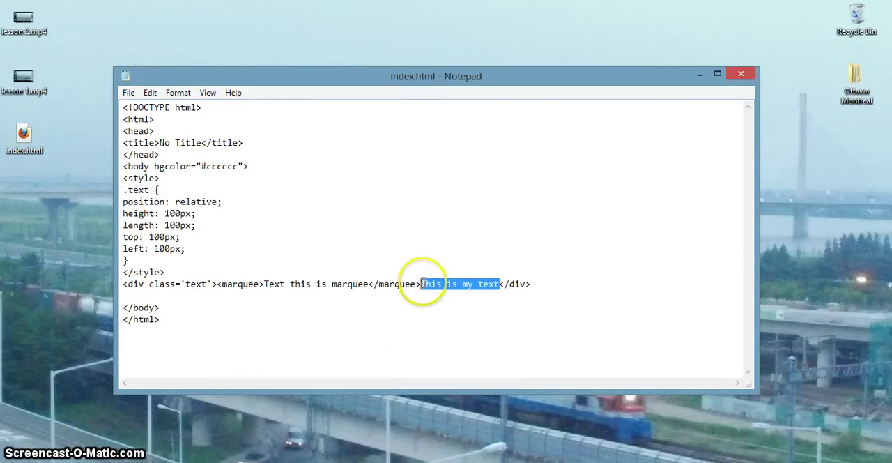
pyautogui.press('Delete')
pyautogui.click(128, 91)
pyautogui.click(148, 137)
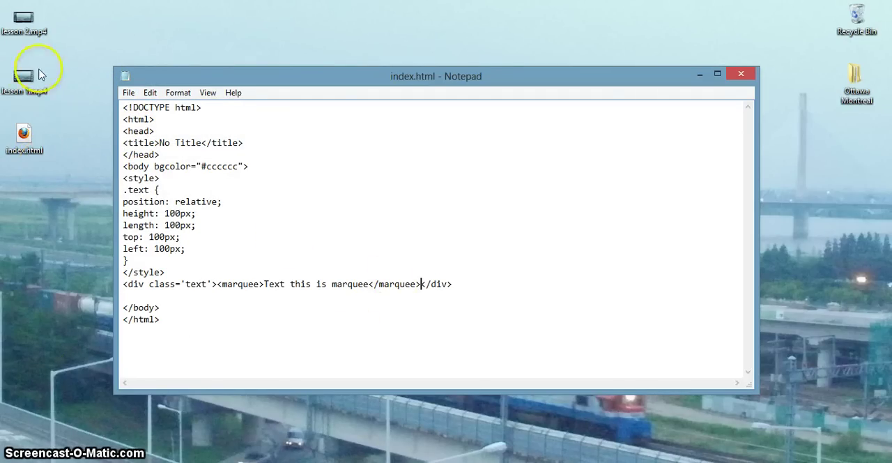
pyautogui.click(128, 92)
# Save again, view the offset marquee in Firefox, then minimize the browser.
pyautogui.click(147, 137)
pyautogui.doubleClick(24, 134)
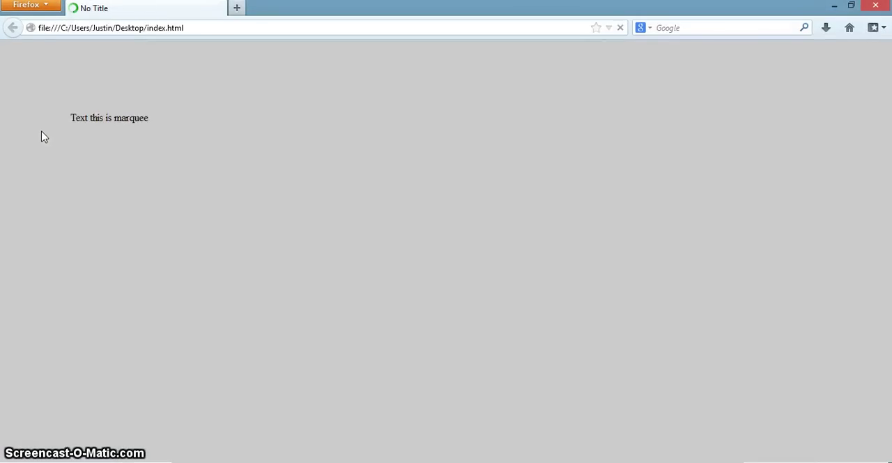
pyautogui.click(145, 123)
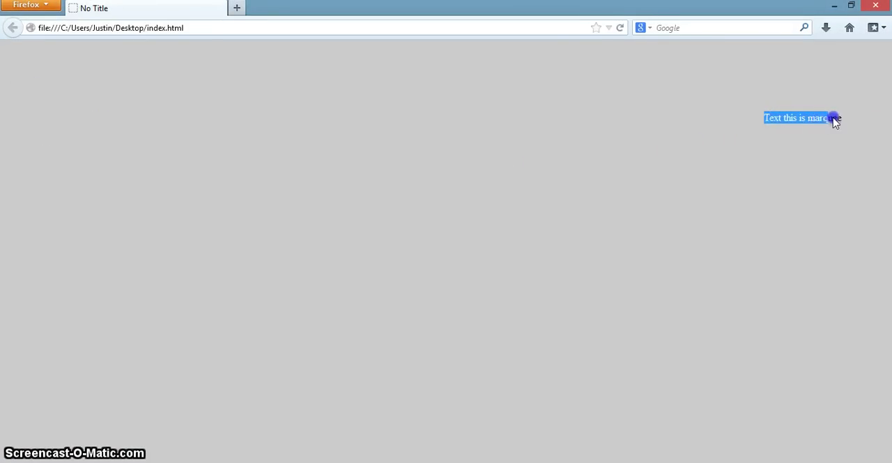
pyautogui.click(834, 120)
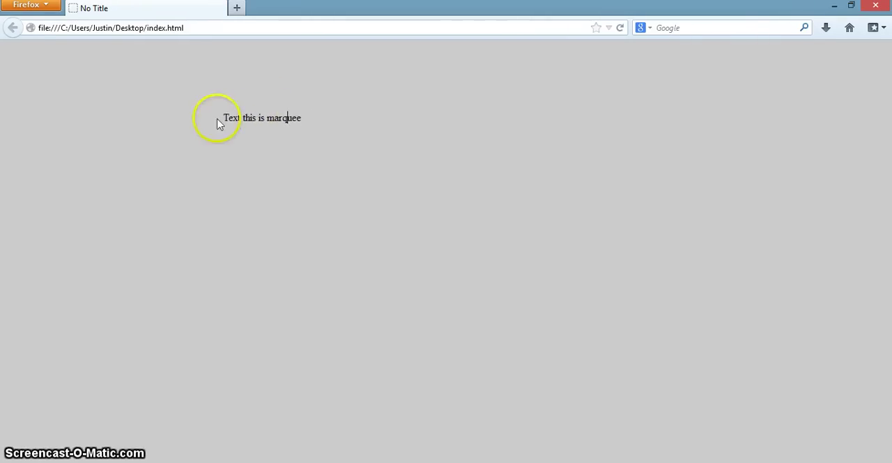
pyautogui.moveTo(216, 117); pyautogui.dragTo(261, 117)
pyautogui.click(833, 7)
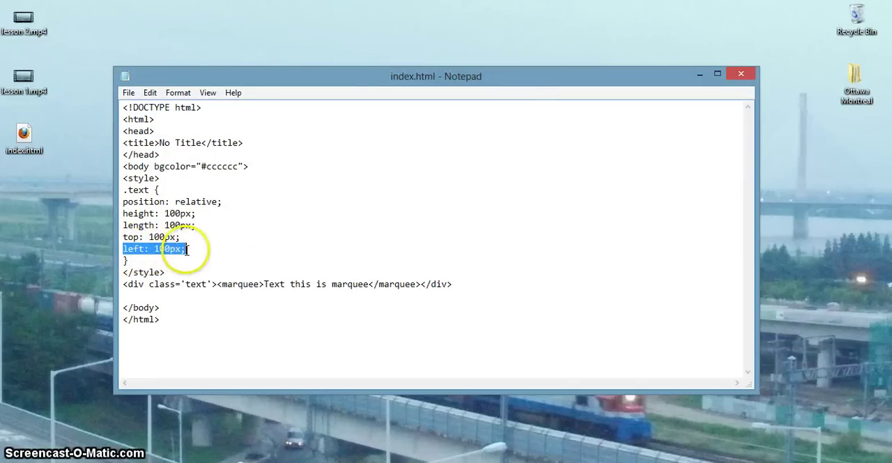
pyautogui.moveTo(187, 249); pyautogui.dragTo(155, 249)
pyautogui.click(133, 253)
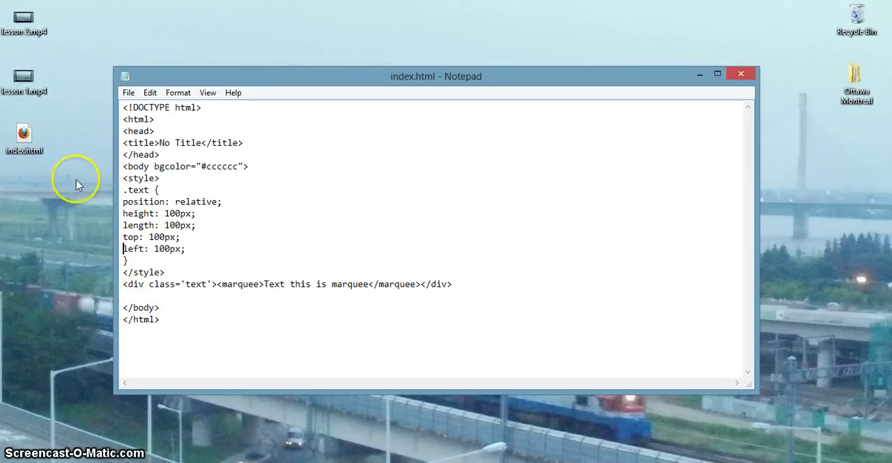